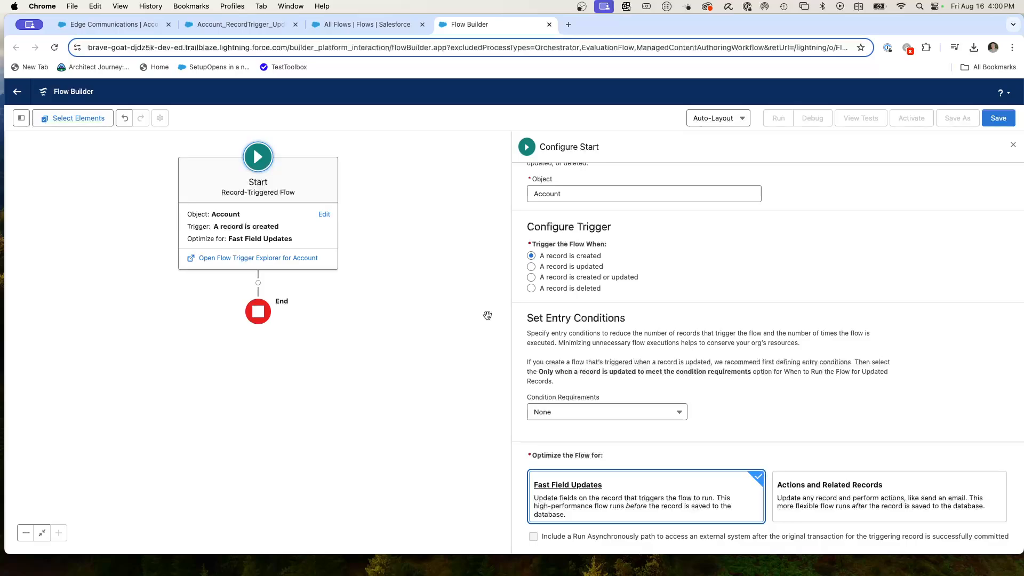
Add a Get Records element directly after Start and label it GetRelatedContacts
click(258, 283)
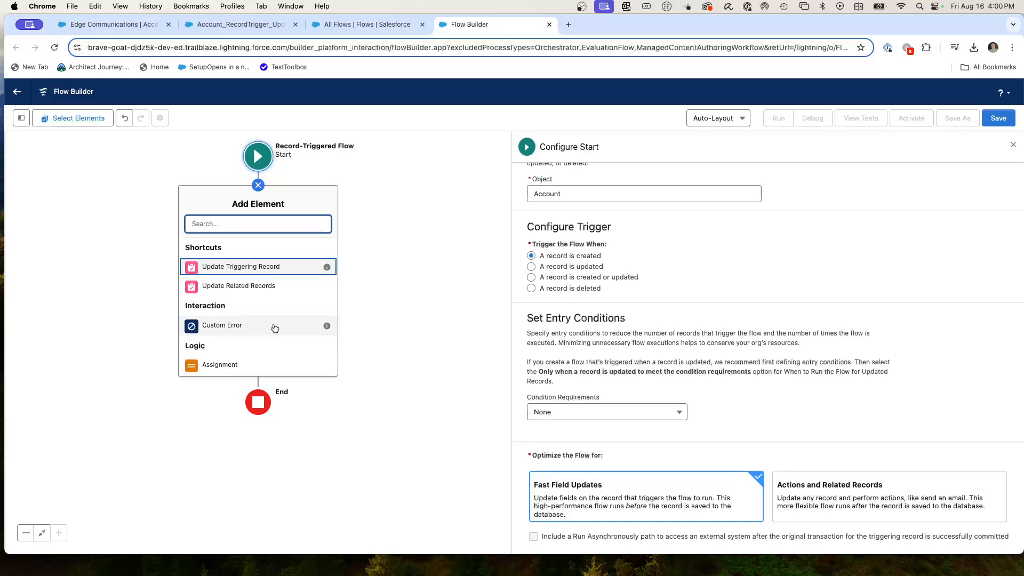
scroll(244, 333, down, 5)
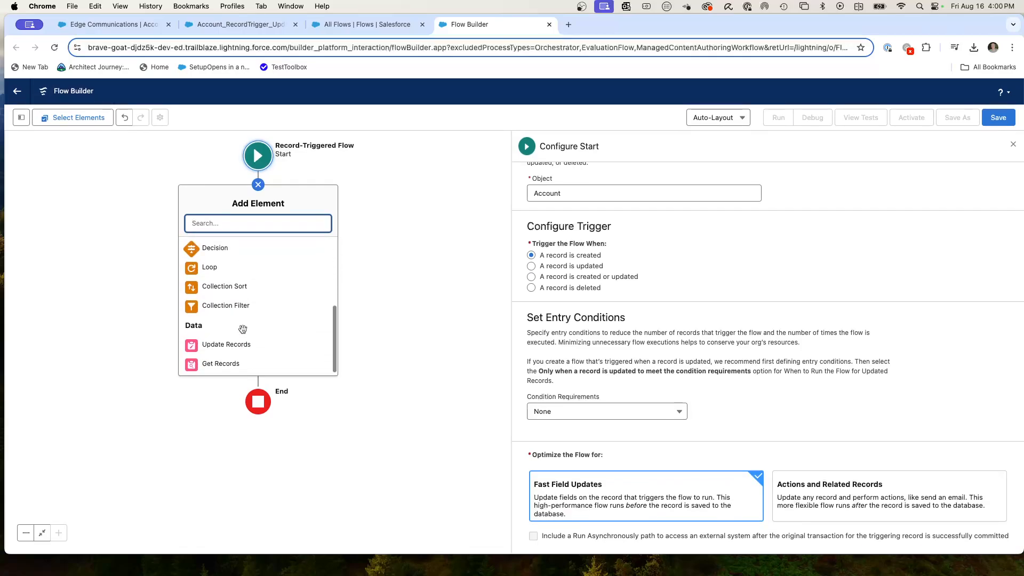
click(213, 366)
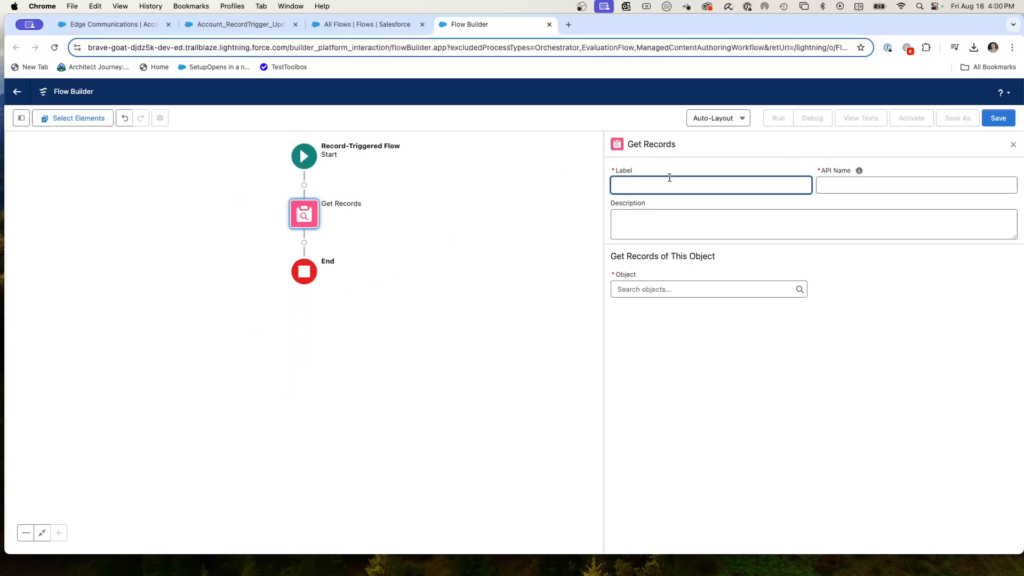
text(Get)
text(RE)
text(latedContacts)
click(858, 171)
Give the Get Records element the description "Get related contacts" and set its object to Contact
click(645, 219)
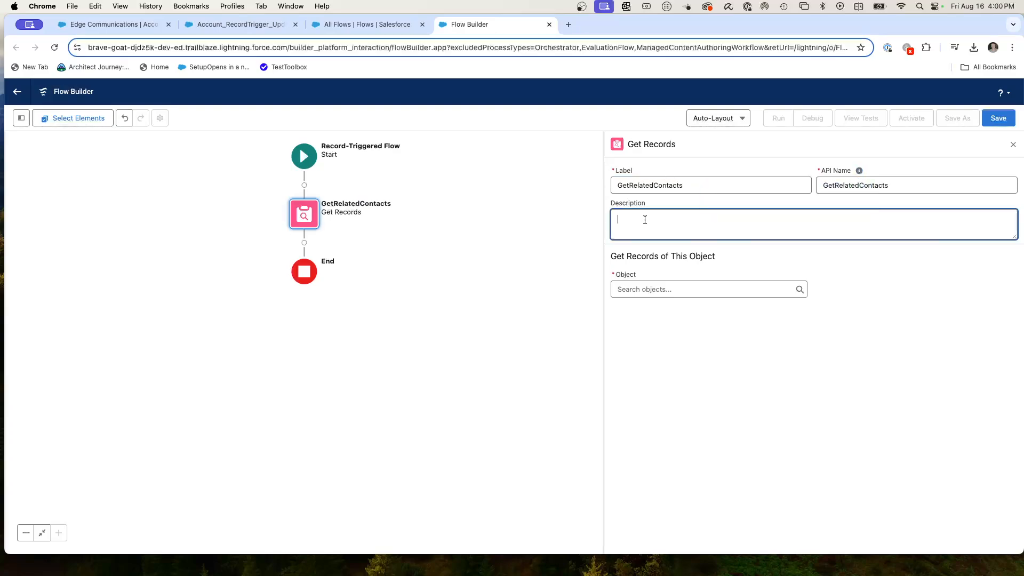
text(Get reldated c)
key(BackSpace)
key(BackSpace)
text(conta)
click(705, 289)
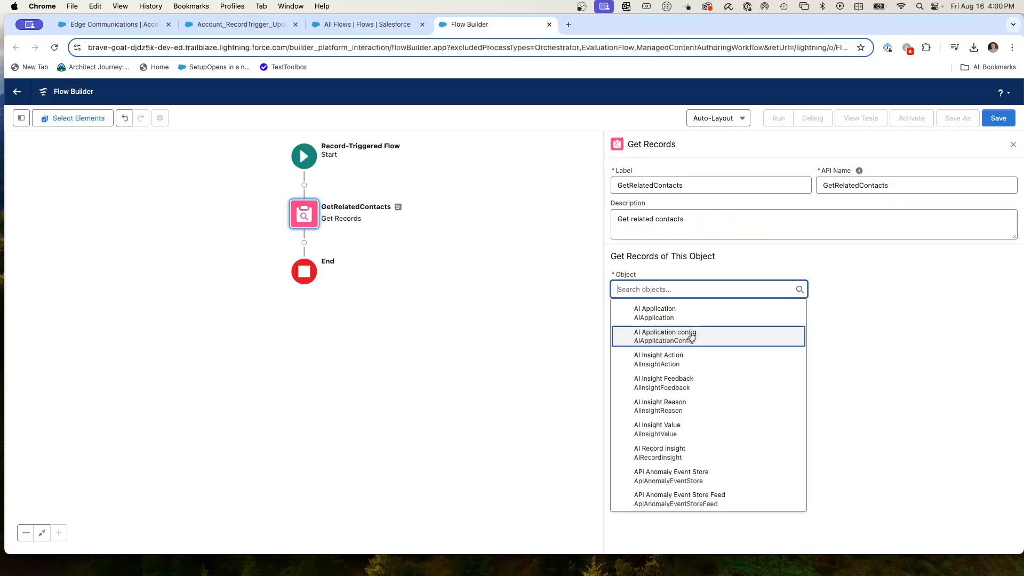
text(contact)
click(645, 388)
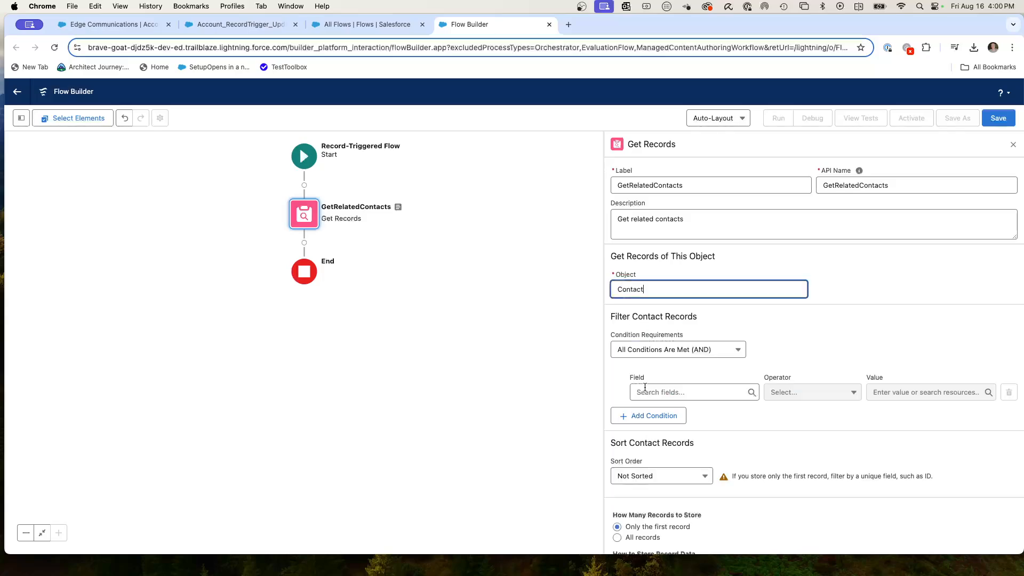
Have GetRelatedContacts store all records, using the option to choose fields and let Salesforce do the rest
scroll(733, 371, down, 2)
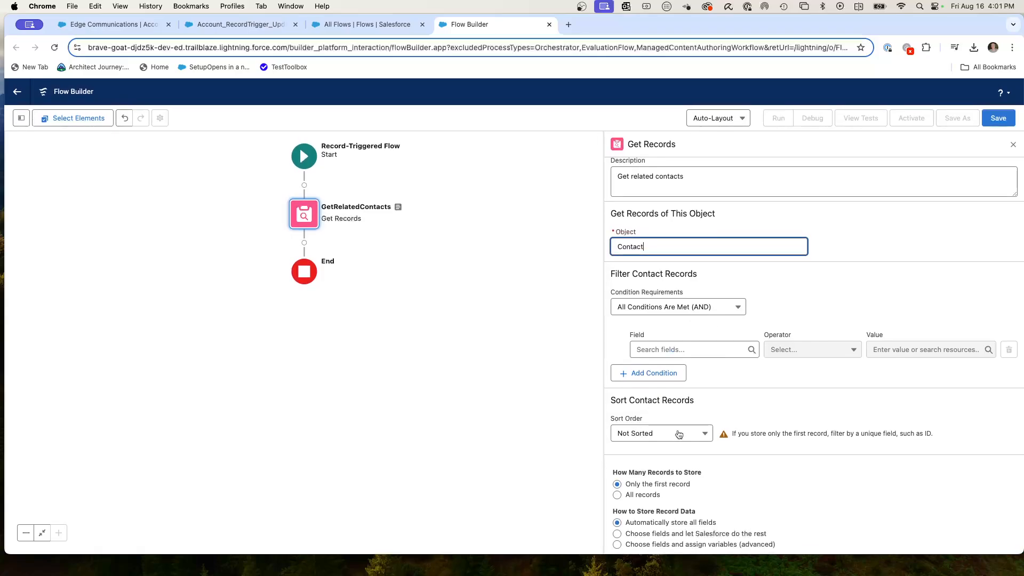
click(617, 495)
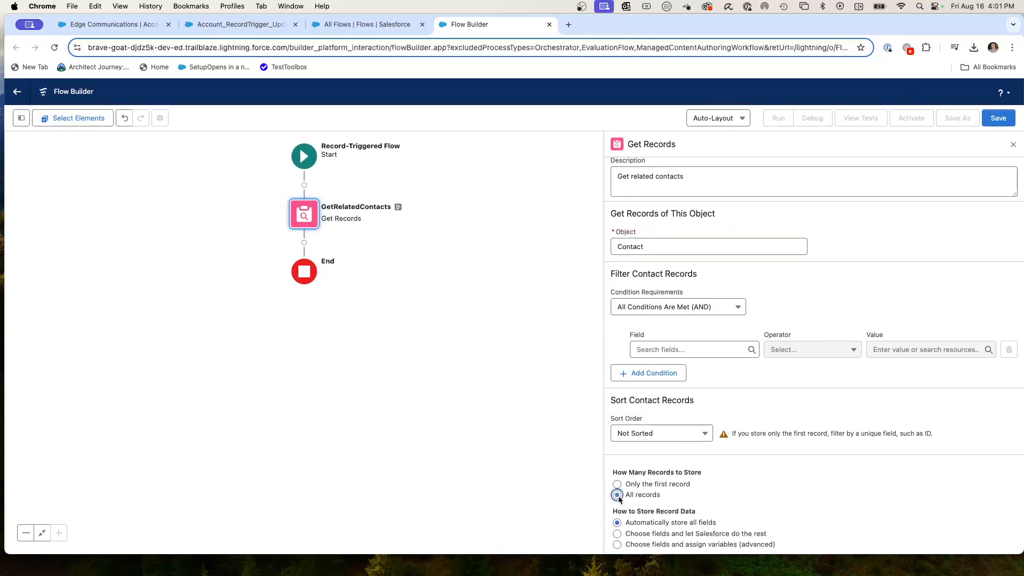
click(652, 535)
scroll(709, 520, down, 3)
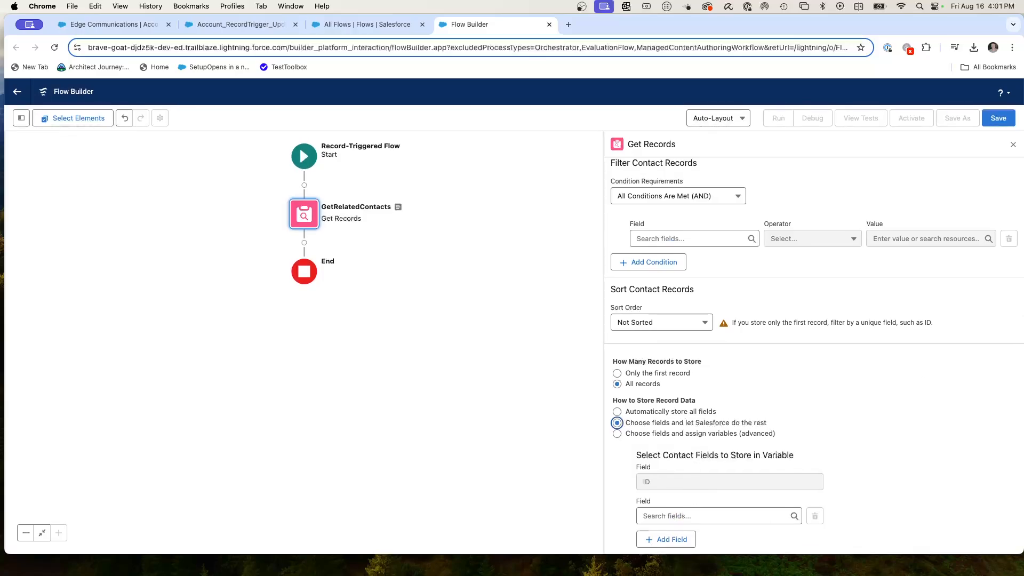
click(1013, 145)
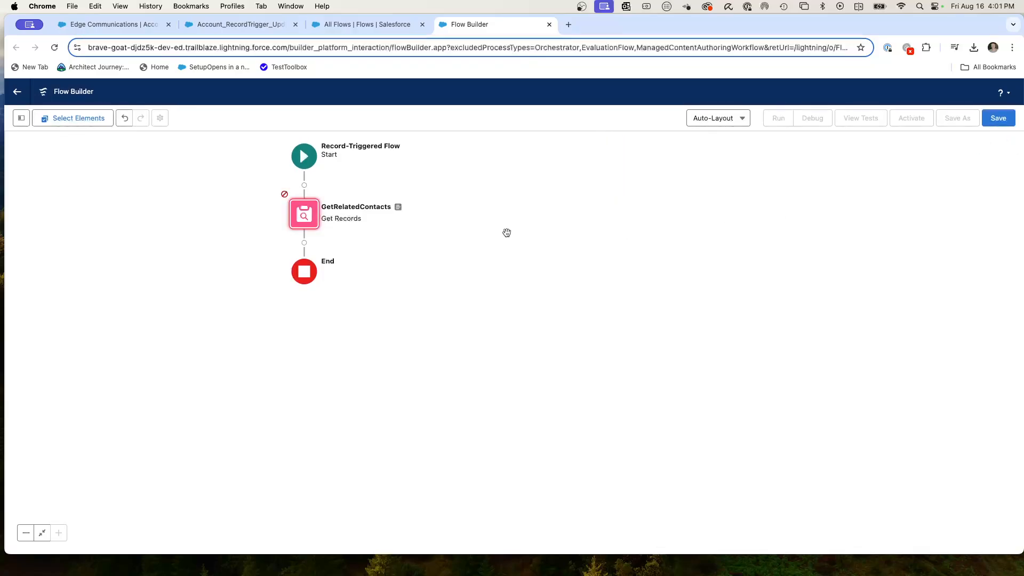
Reopen GetRelatedContacts for editing and set its filter condition's field to AccountId with the operator Equals
click(306, 216)
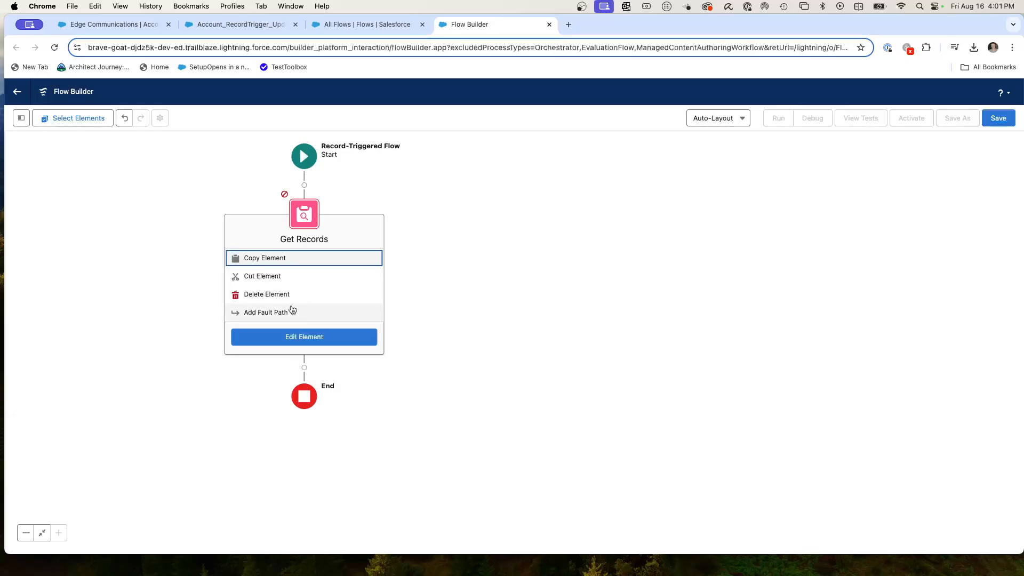
click(291, 336)
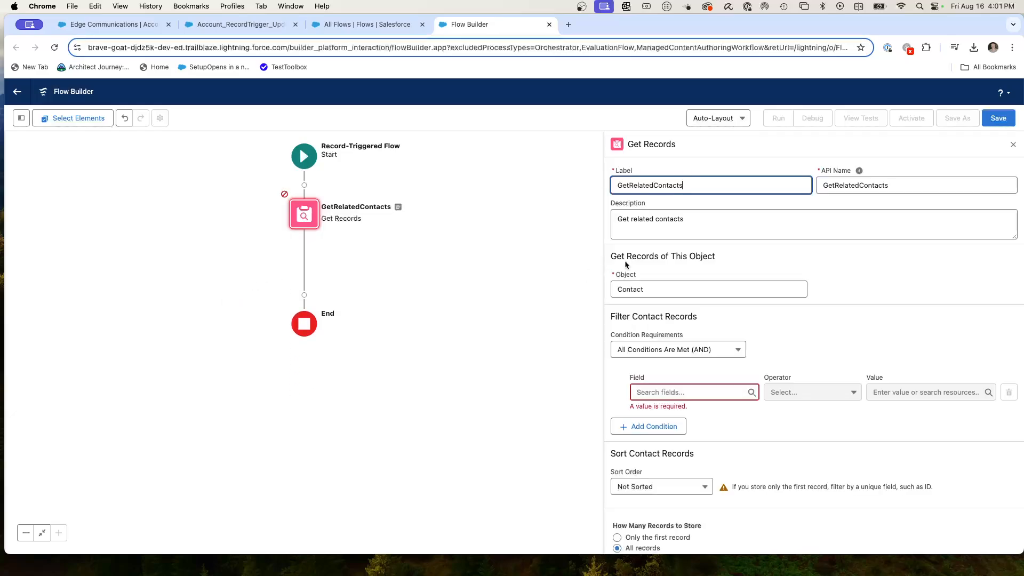
click(683, 392)
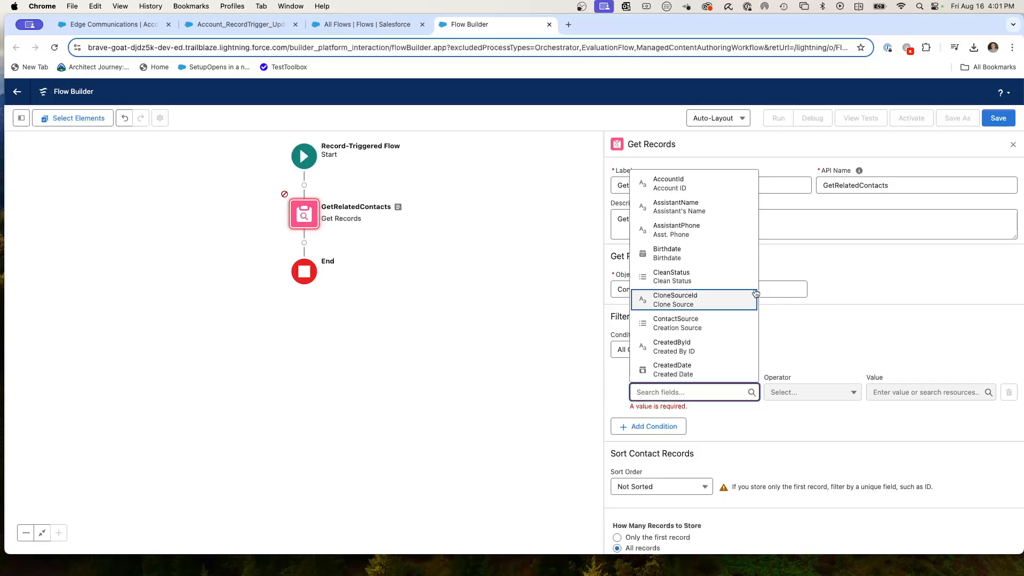
click(678, 190)
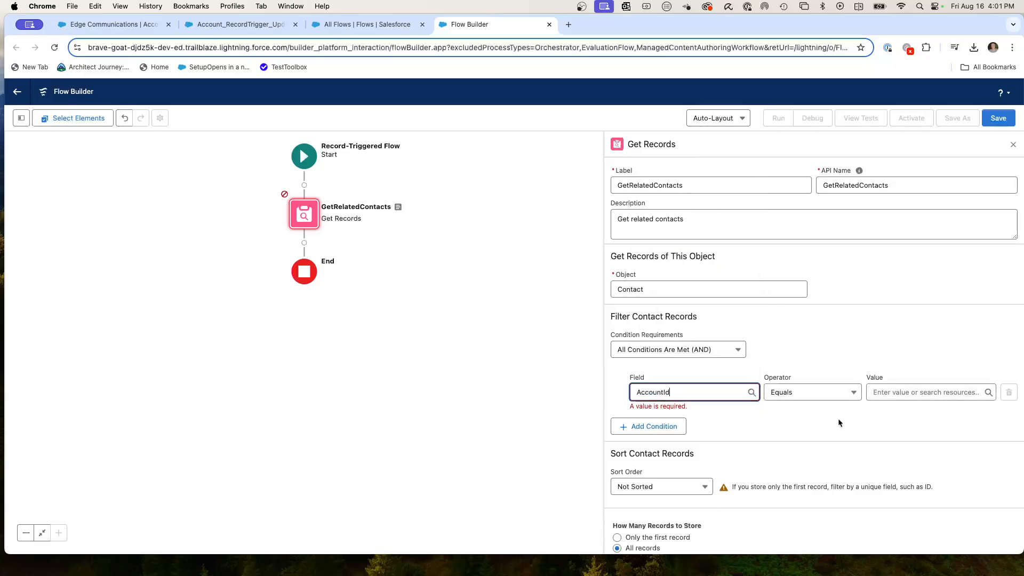
click(799, 397)
click(798, 240)
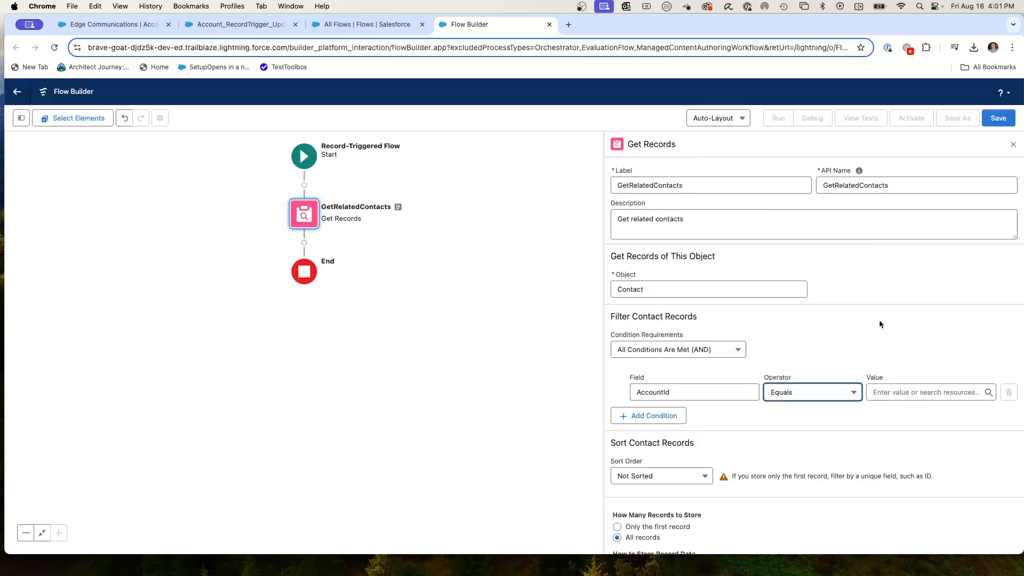
Set the AccountId condition's value to the triggering account's ID, {!$Record.Id}, and close the element's settings
click(880, 392)
scroll(928, 352, down, 2)
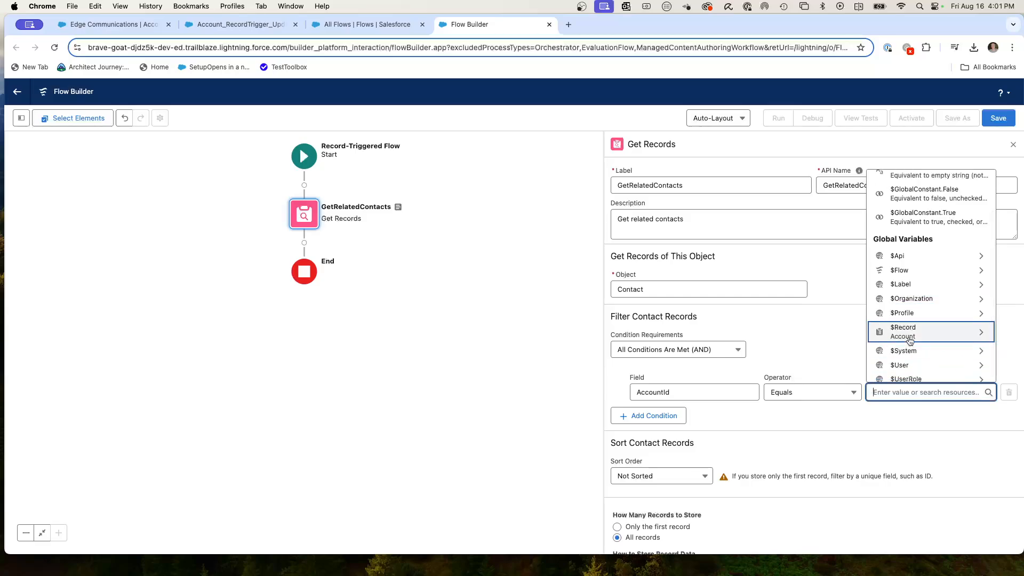
click(910, 336)
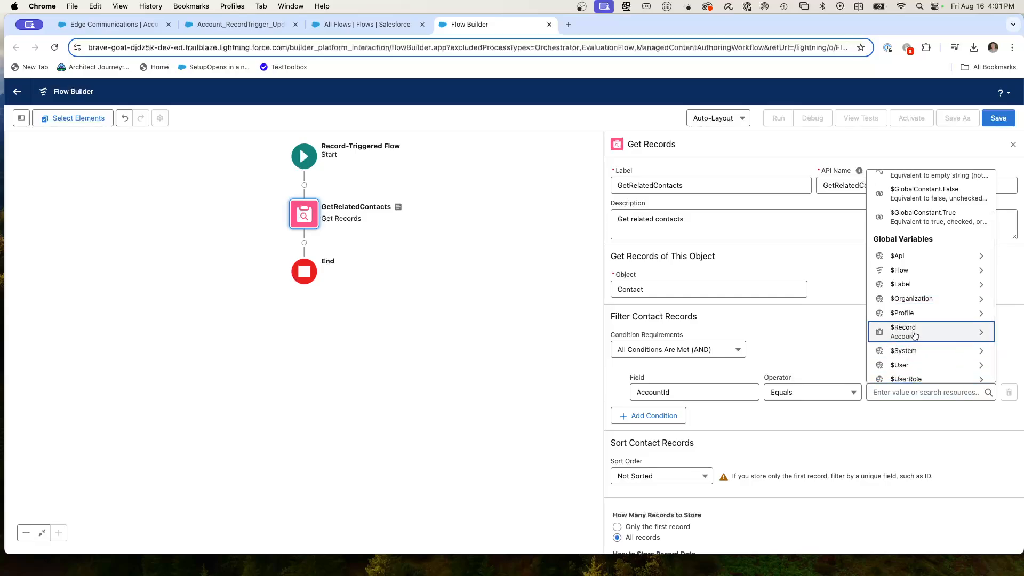
scroll(938, 338, down, 10)
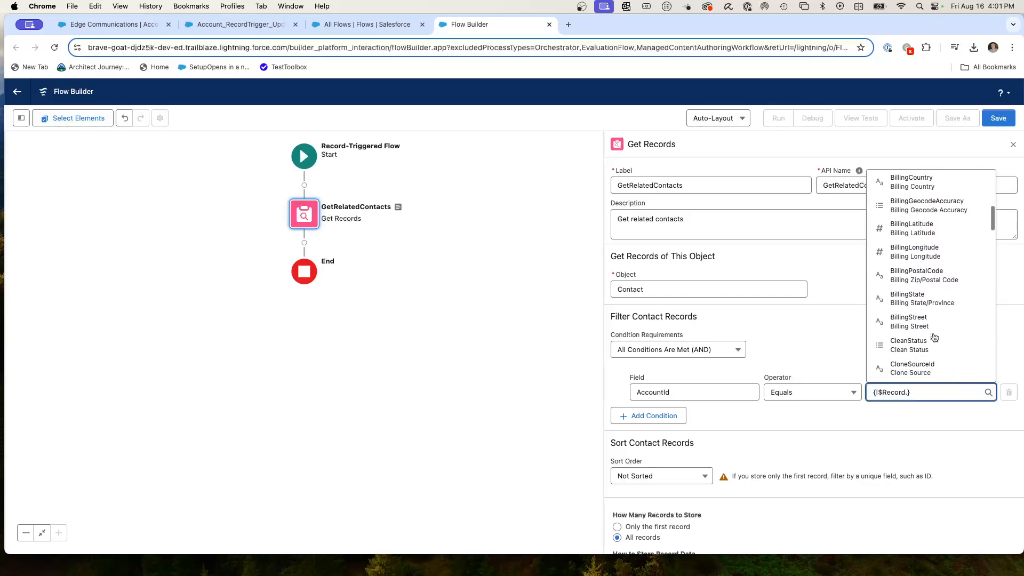
scroll(934, 338, down, 5)
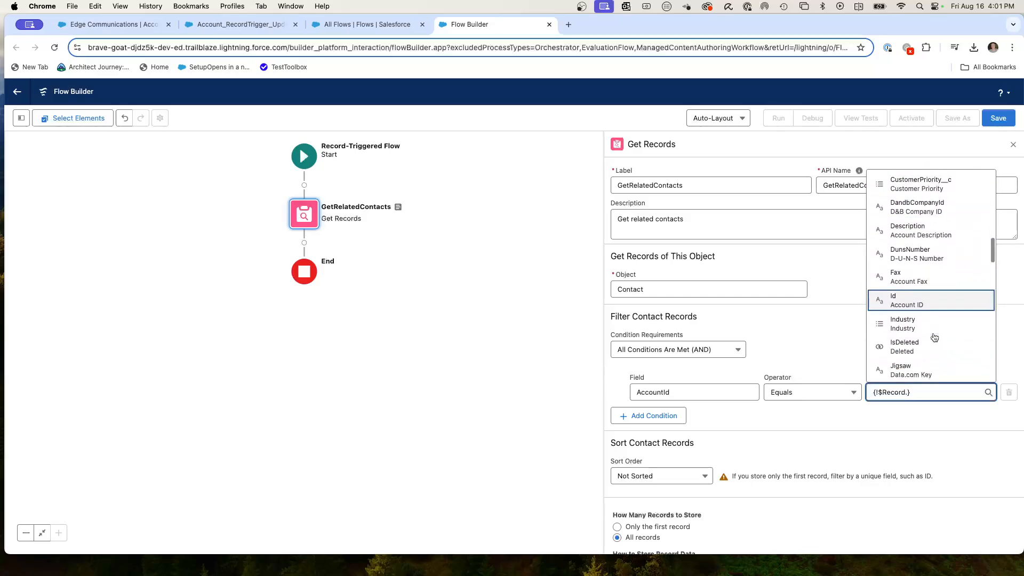
click(914, 297)
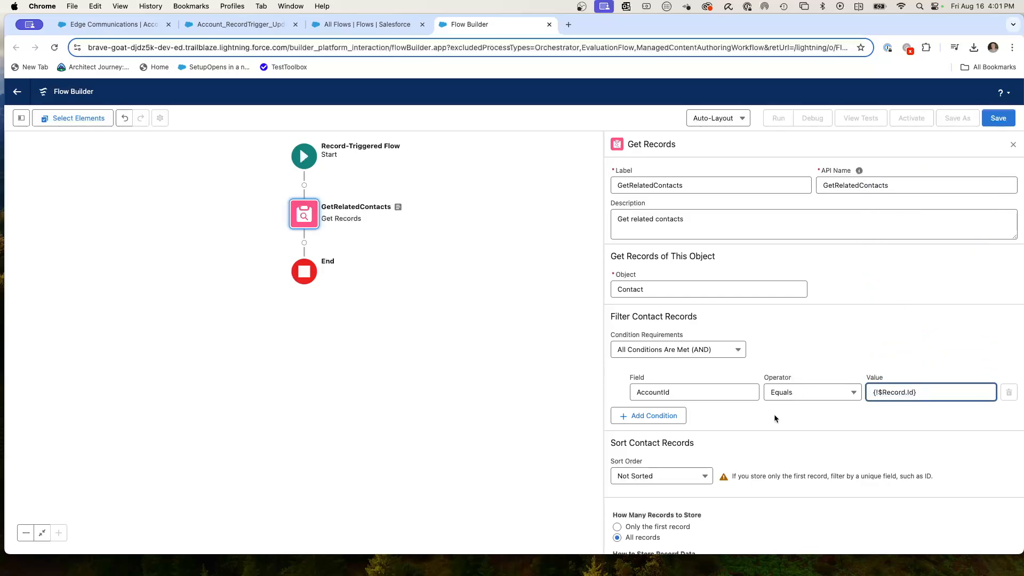
scroll(773, 414, down, 5)
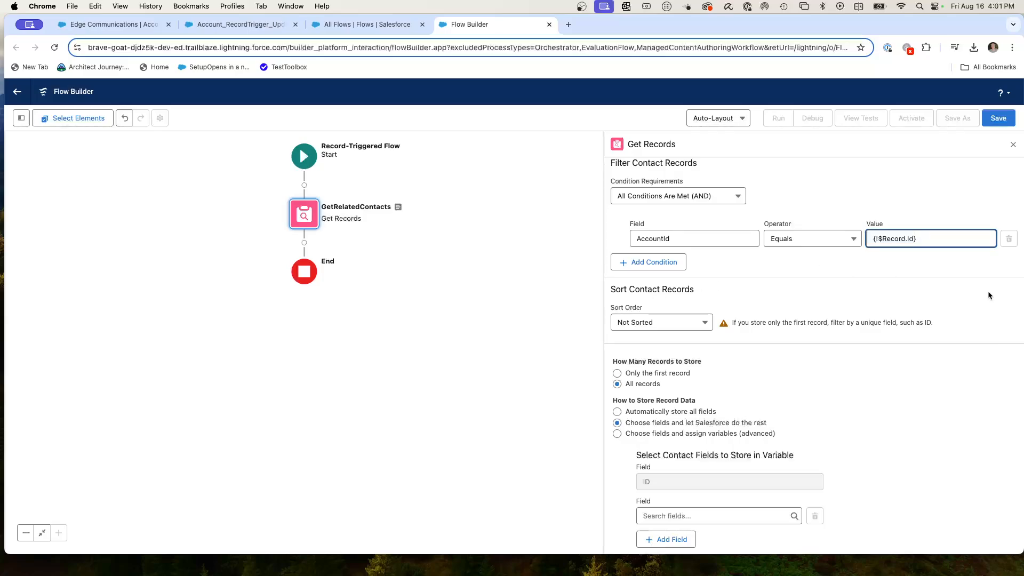
scroll(650, 491, up, 5)
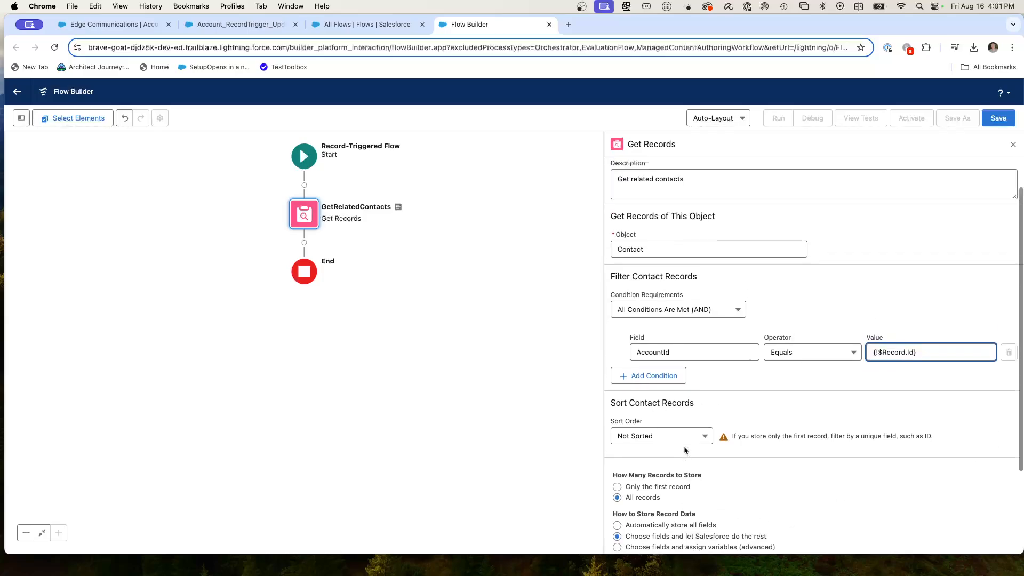
click(1013, 145)
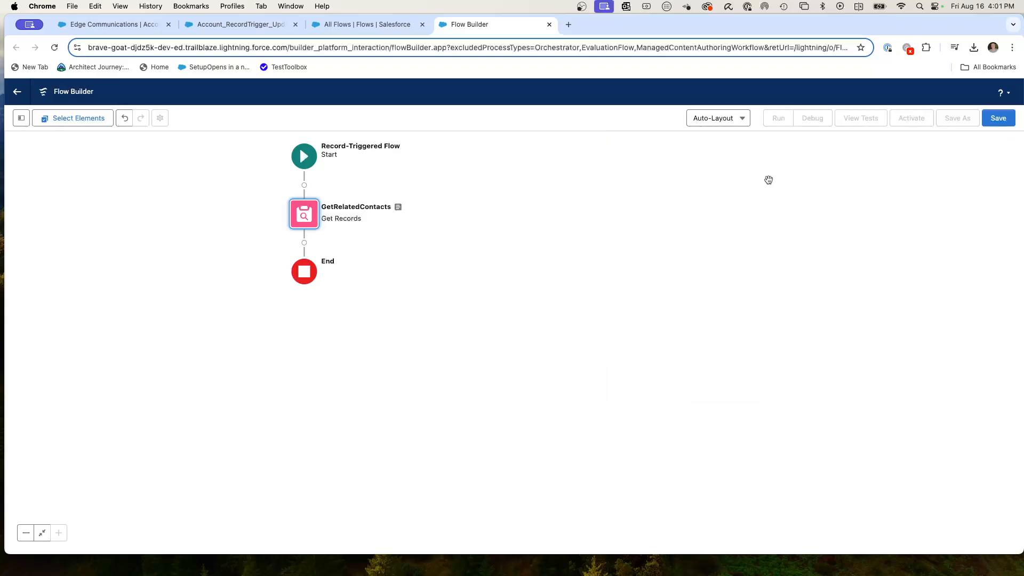
Add a Loop element after GetRelatedContacts and label it ProcessRelatedContacts
click(304, 243)
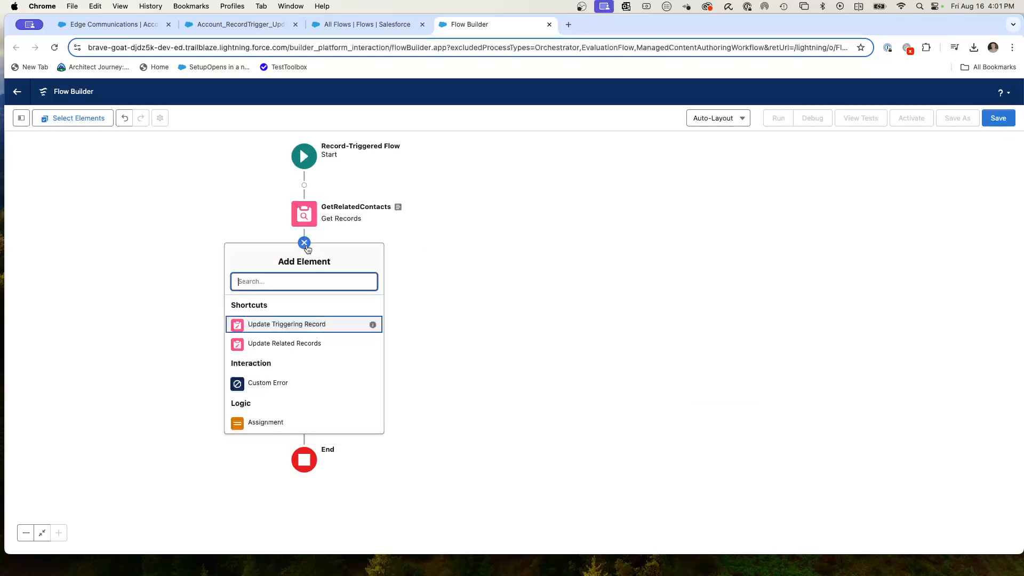
scroll(297, 397, down, 2)
click(255, 415)
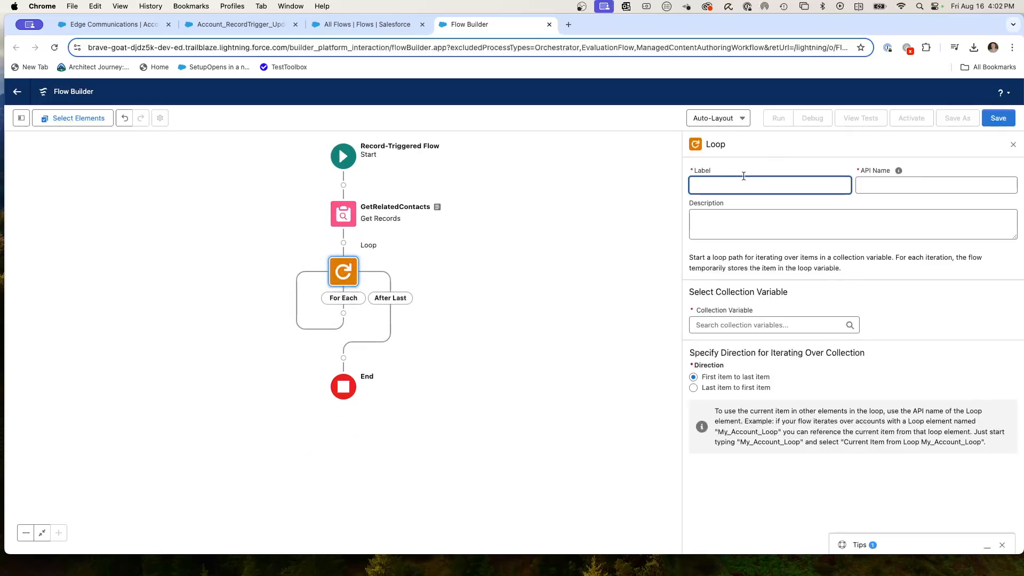
text(ProcessRelatedContacts)
key(Tab)
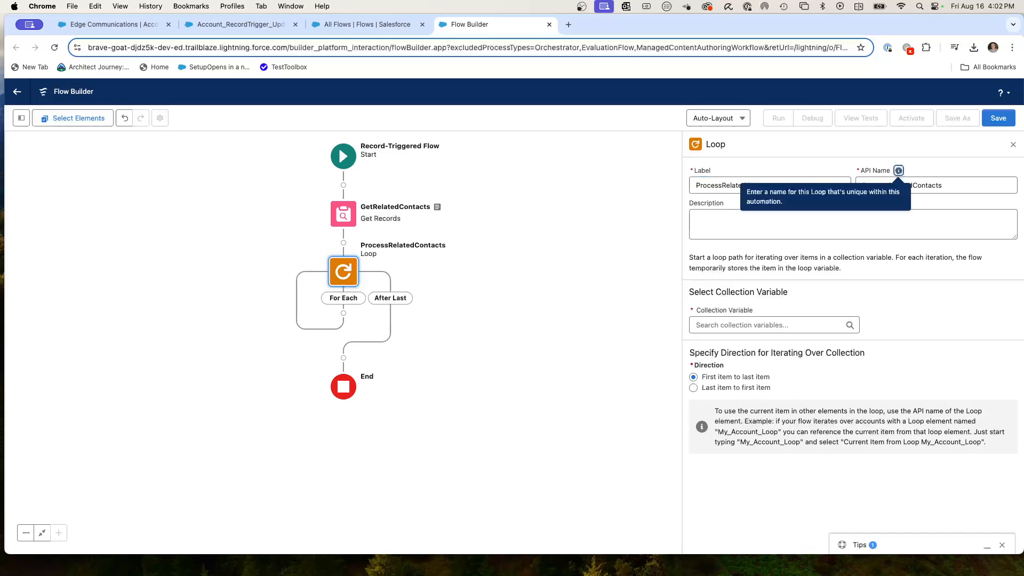
Describe the loop as "Process related contacts" and make it iterate over Contacts from GetRelatedContacts
click(710, 215)
text(Process)
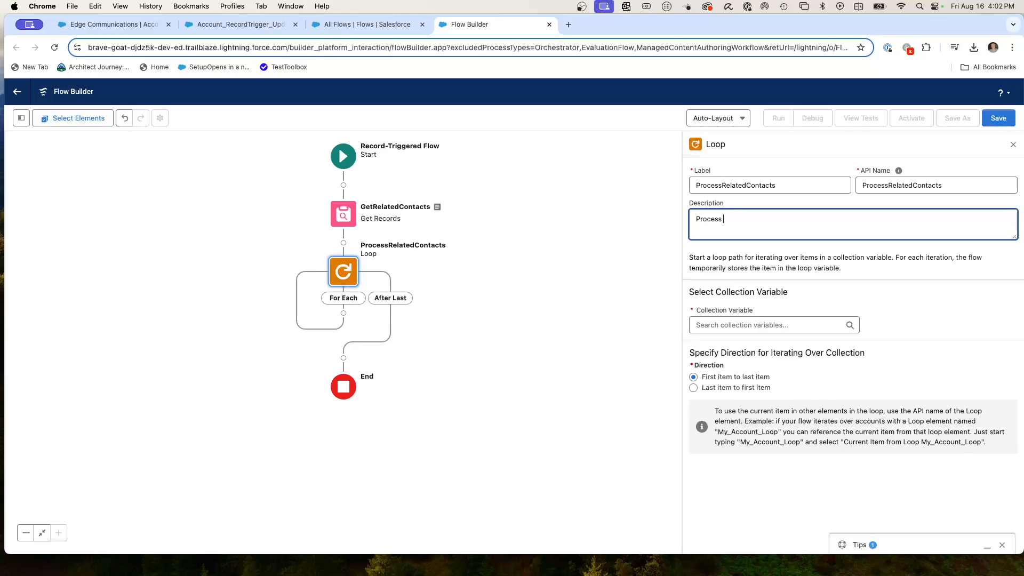
text( realted)
key(BackSpace)
key(BackSpace)
key(BackSpace)
click(738, 327)
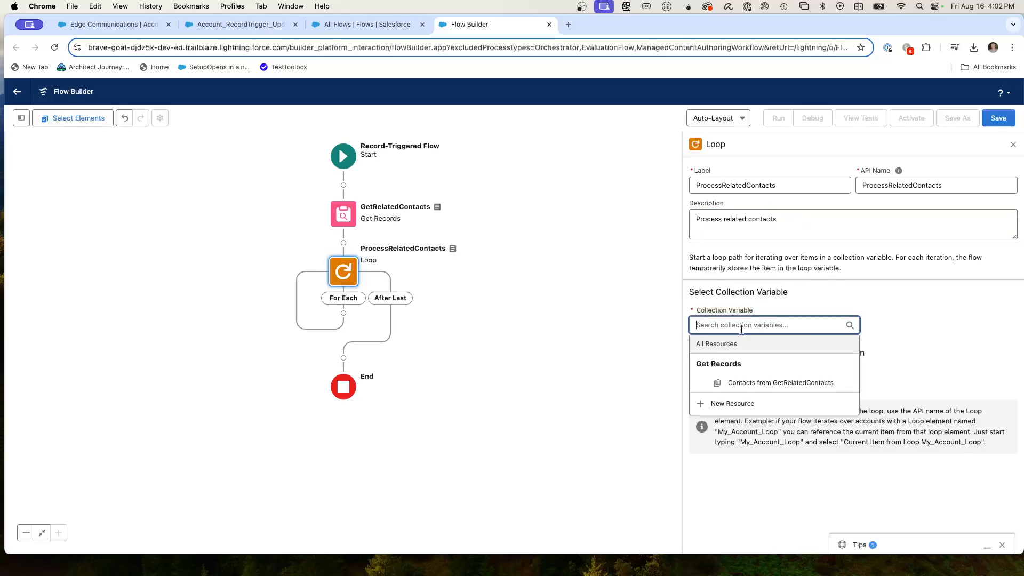
click(749, 383)
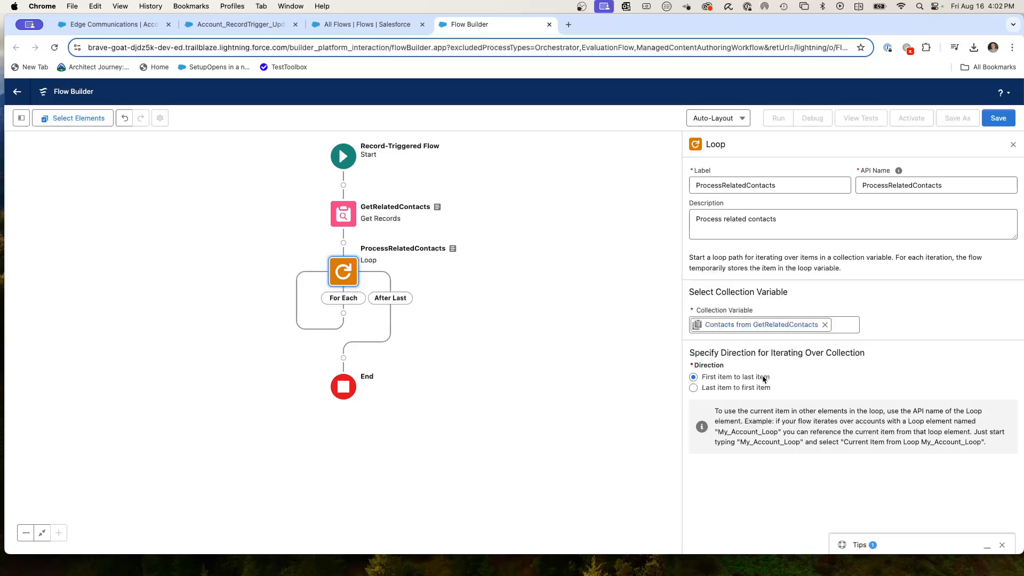
click(1012, 149)
Add an Assignment element inside the loop's For Each path and label it Update Counter
click(344, 313)
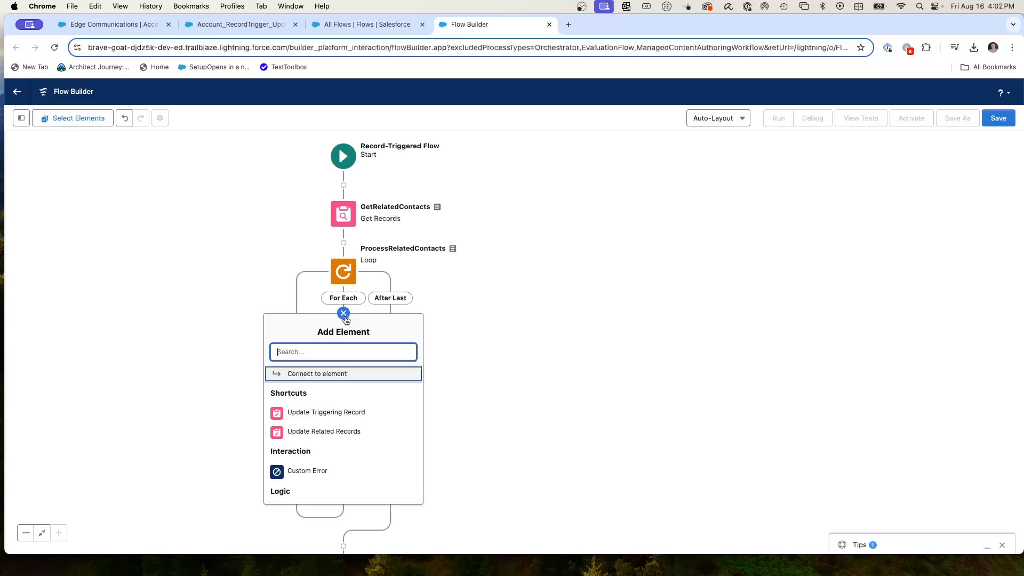
scroll(340, 458, down, 3)
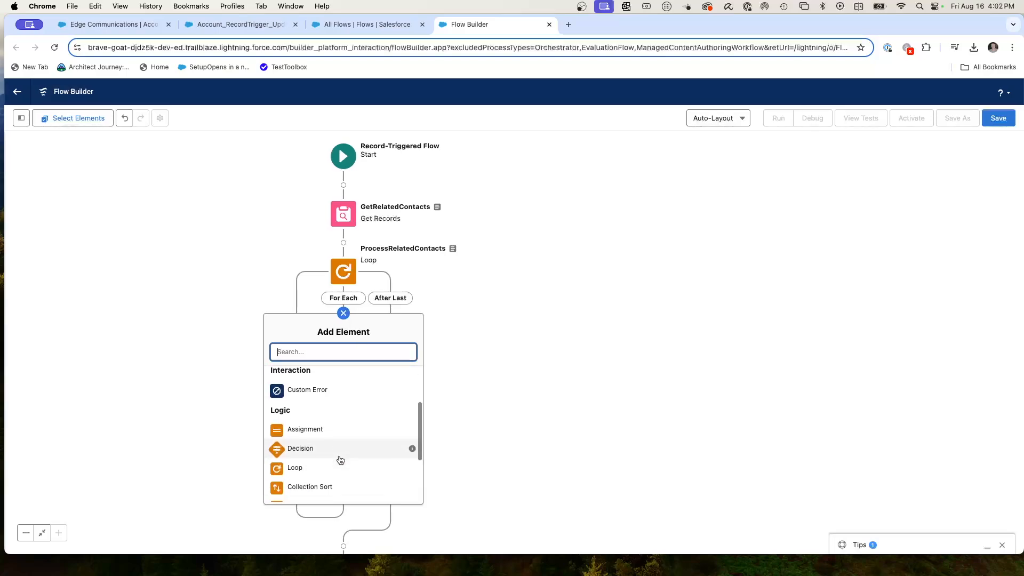
scroll(340, 460, down, 1)
click(308, 408)
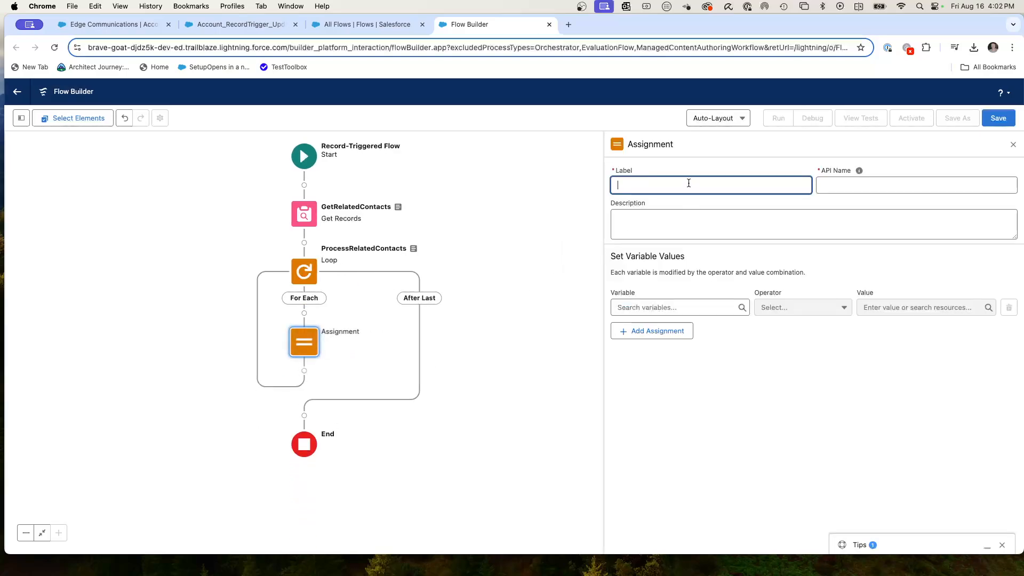
text(Update Counter)
key(Tab)
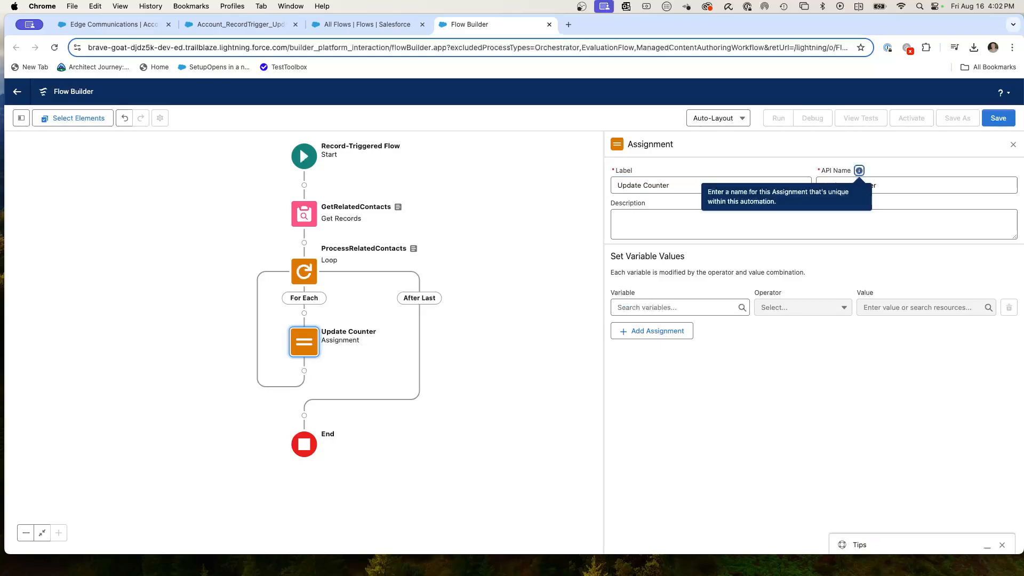
key(Tab)
key(Tab)
Create a variable resource for the Update Counter assignment, named RelatedContactCounter and described as "Counter for related Contacts"
click(637, 308)
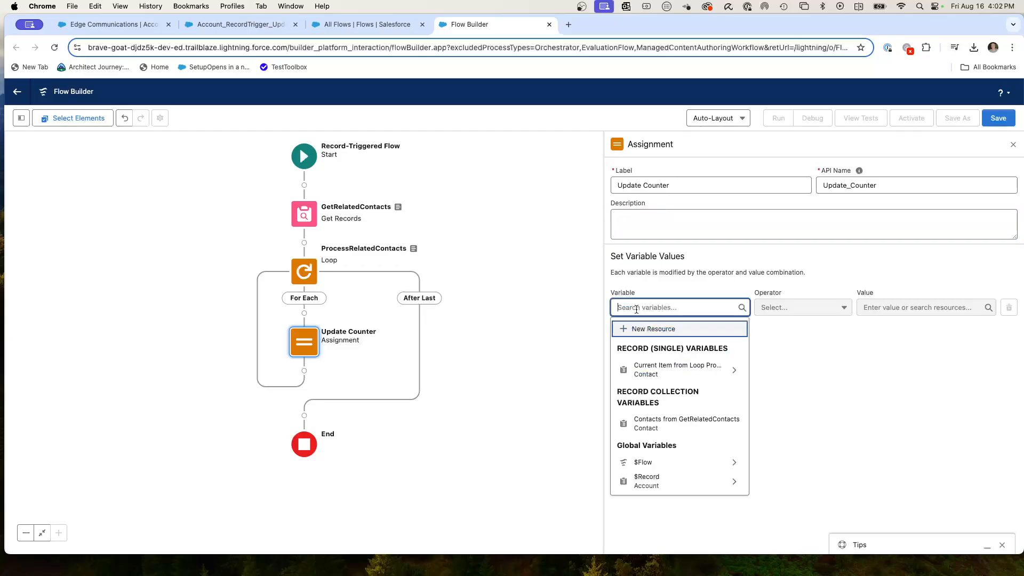
click(654, 329)
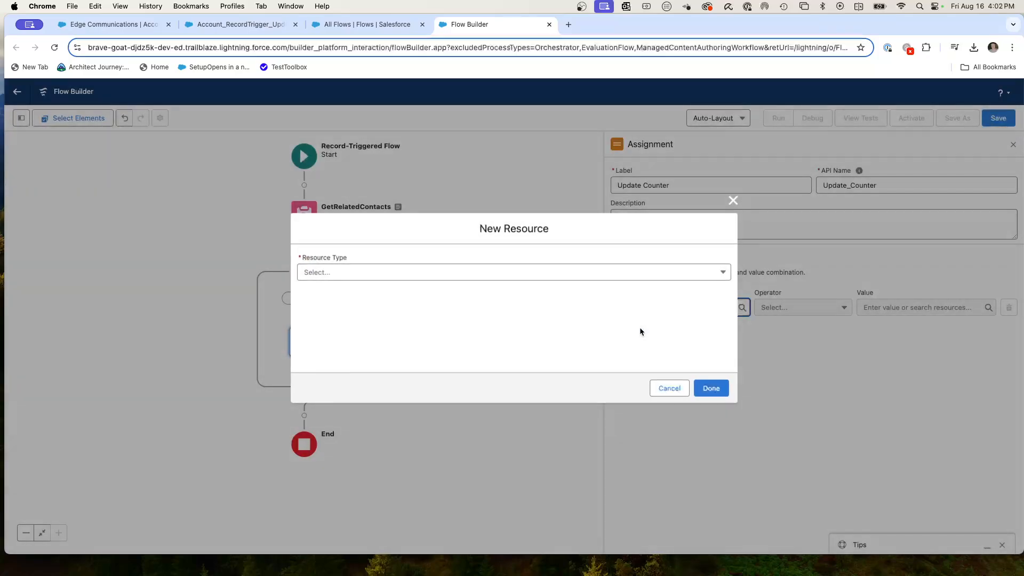
click(332, 273)
click(328, 293)
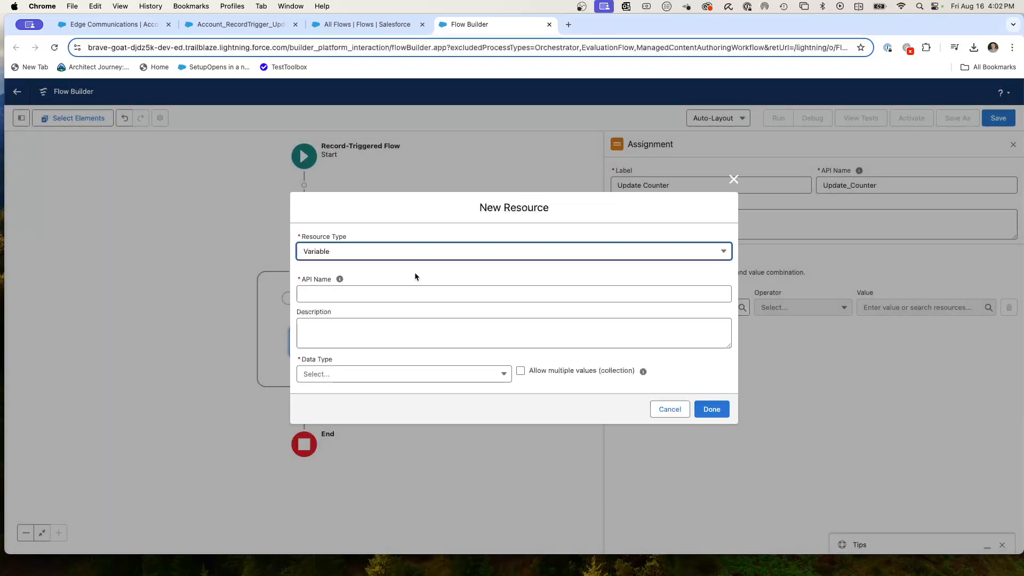
click(336, 295)
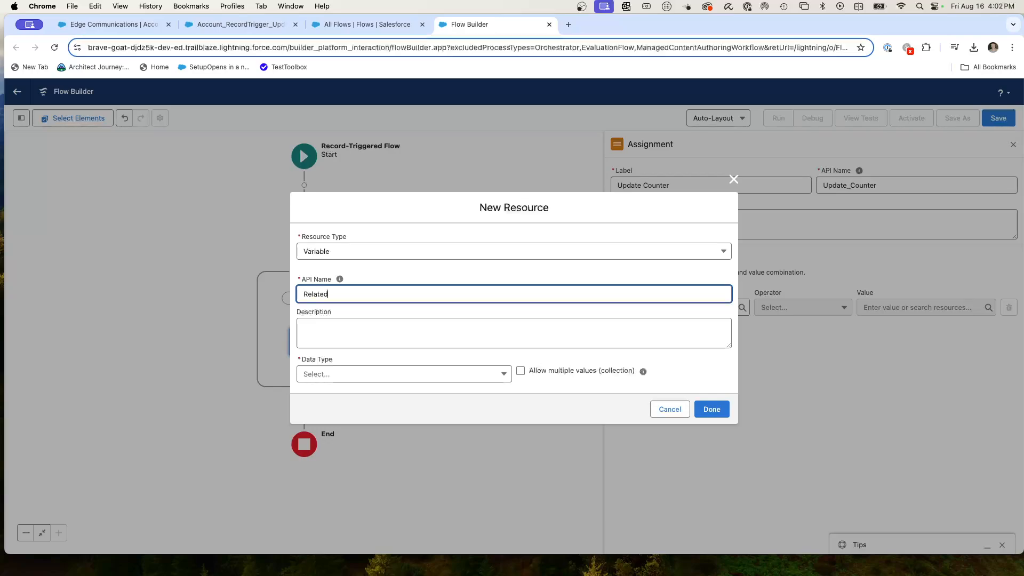
text(RelatedContactCounter)
key(Tab)
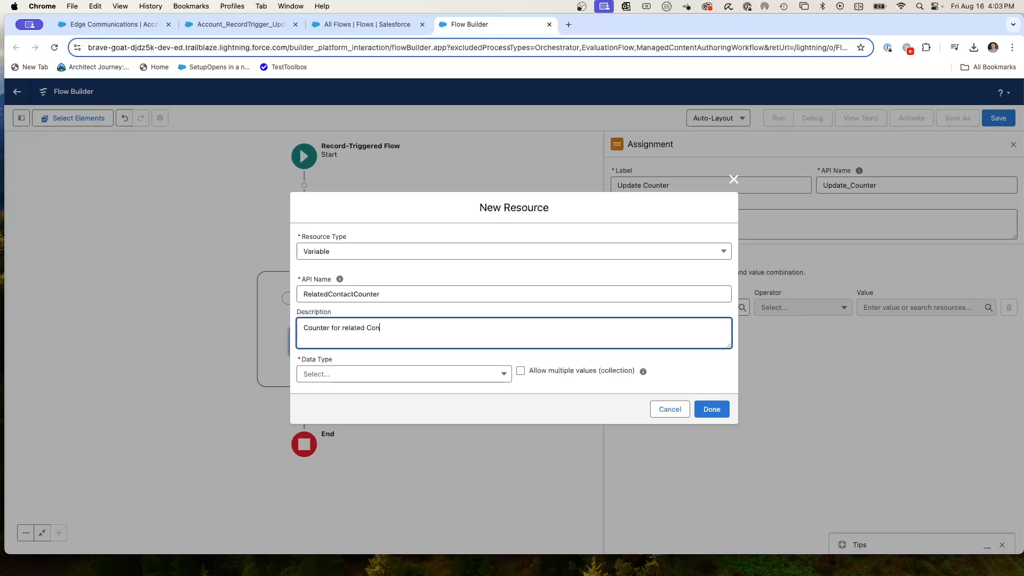
Make RelatedContactCounter a Number with 0 decimal places and a default value of 0, and finish creating the variable
click(343, 373)
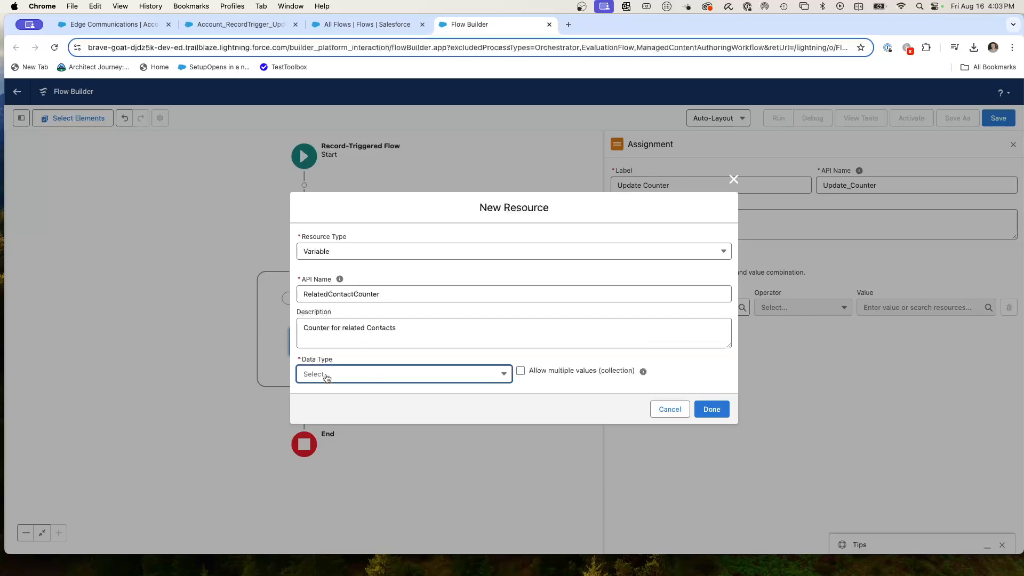
click(339, 239)
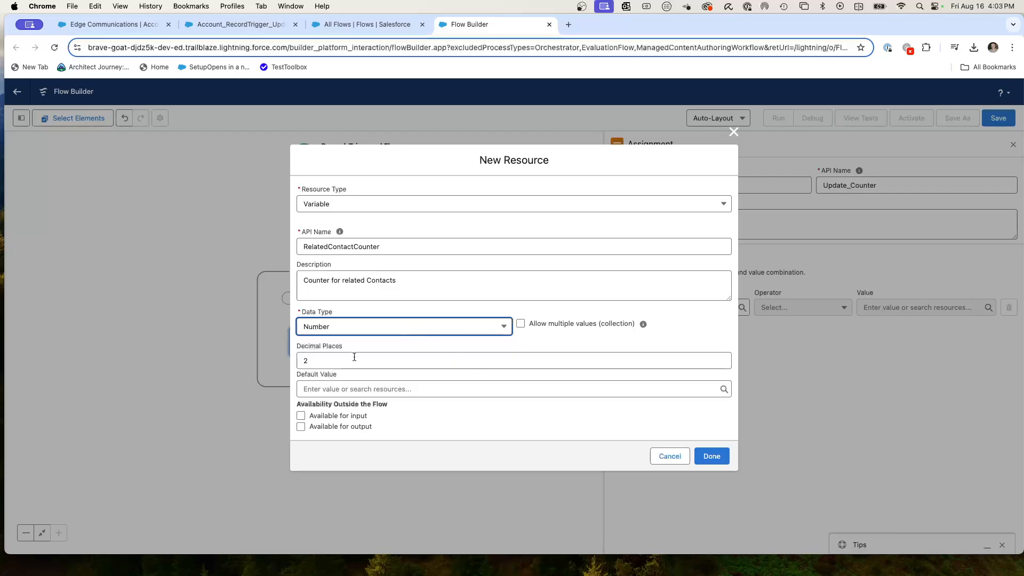
drag(354, 356, 261, 365)
text(0)
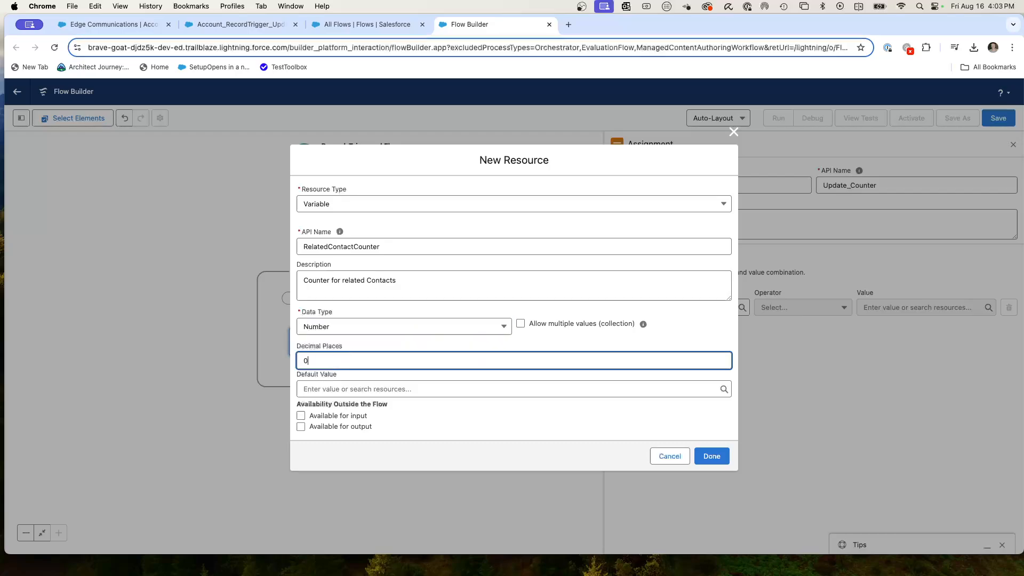
click(562, 344)
click(318, 388)
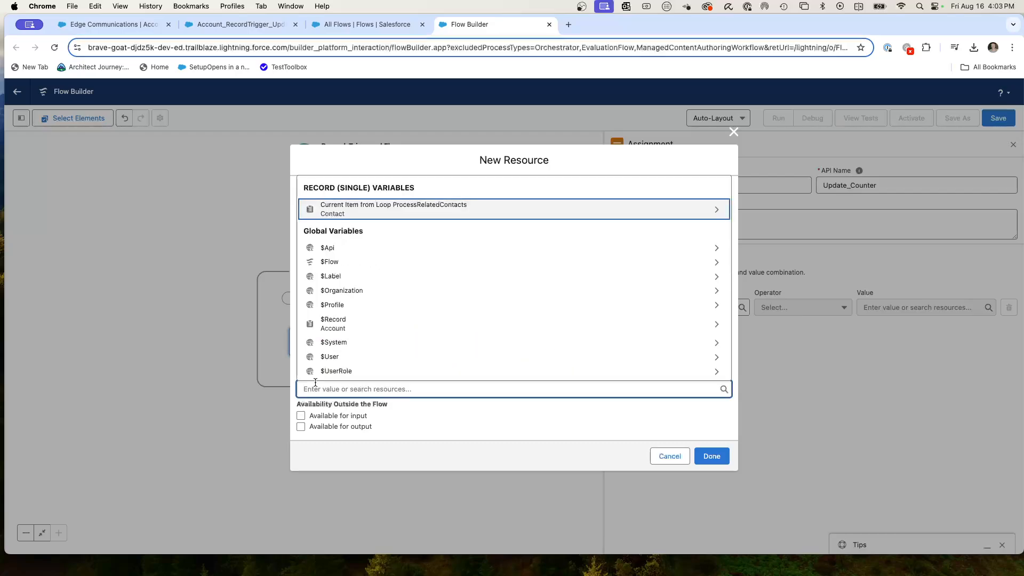
text(0)
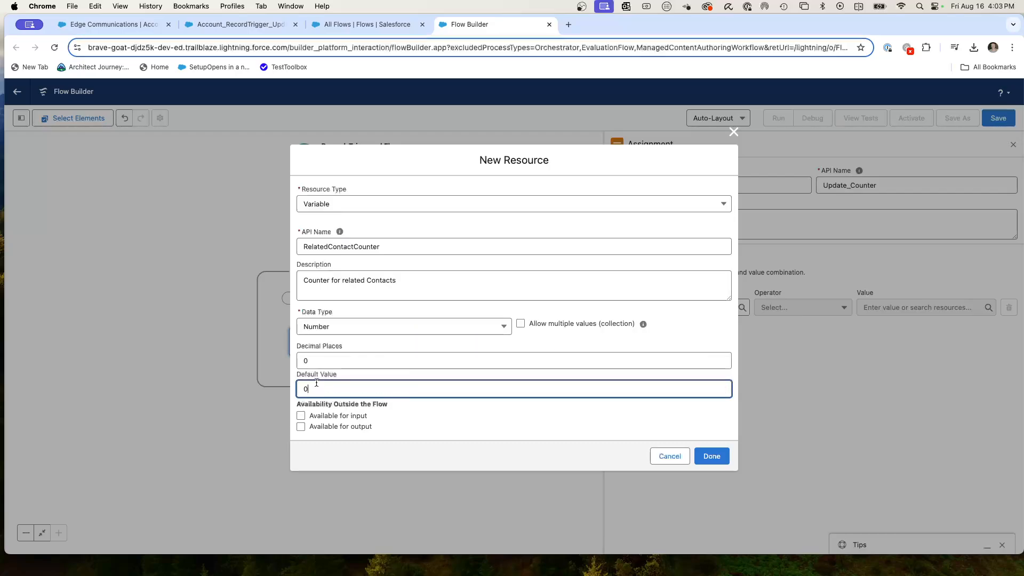
click(200, 344)
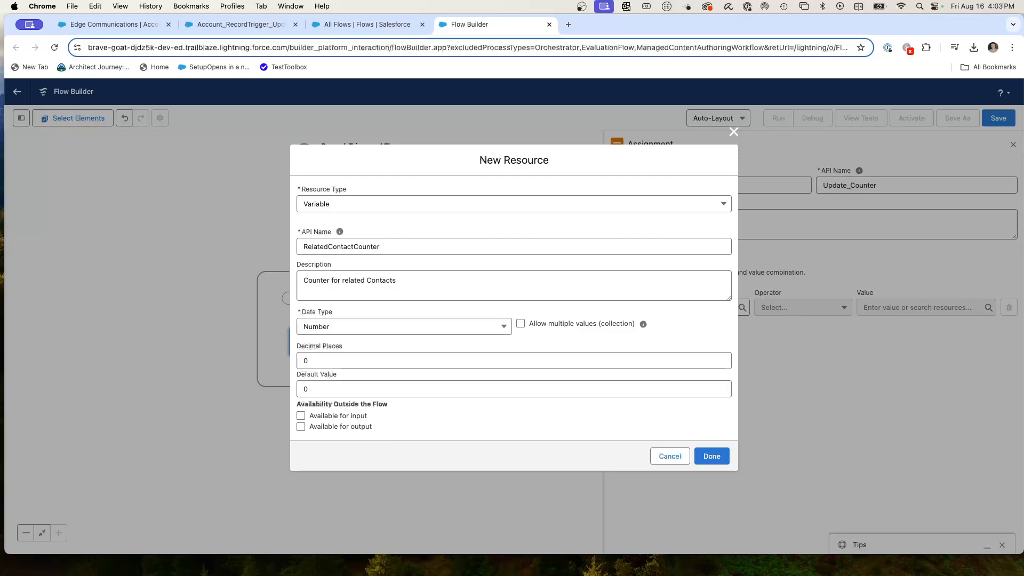
click(712, 457)
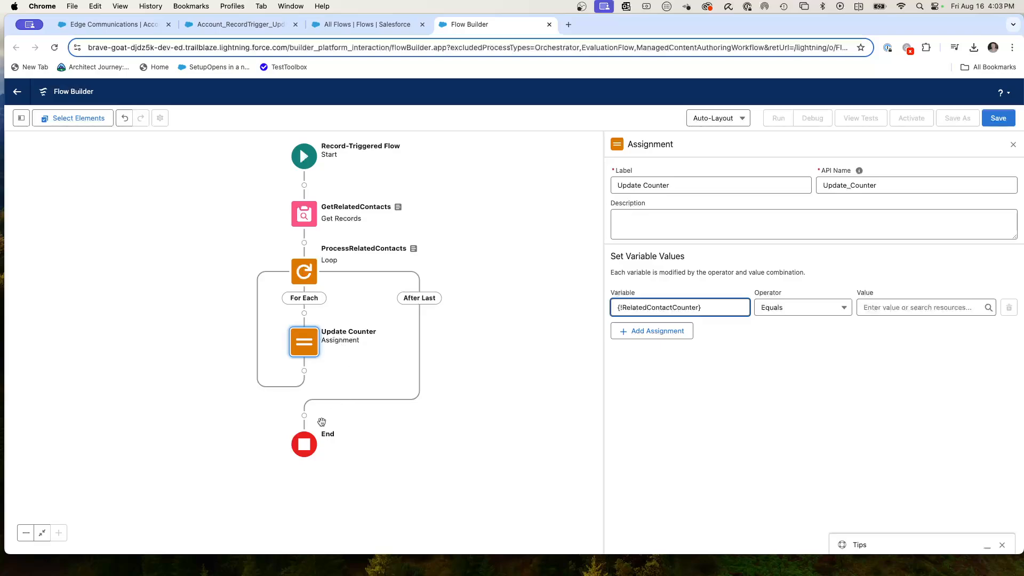
click(305, 417)
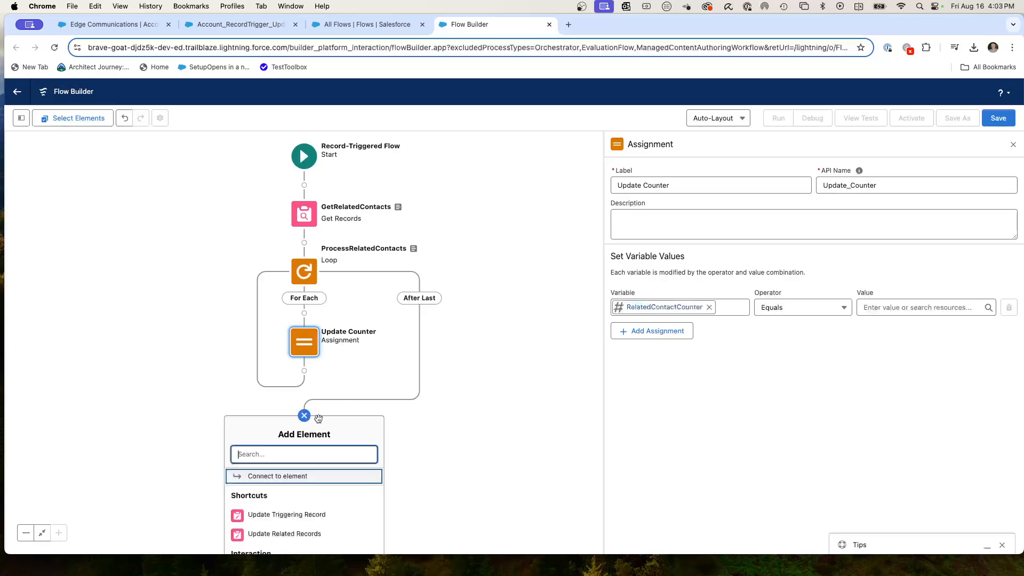
scroll(320, 482, down, 5)
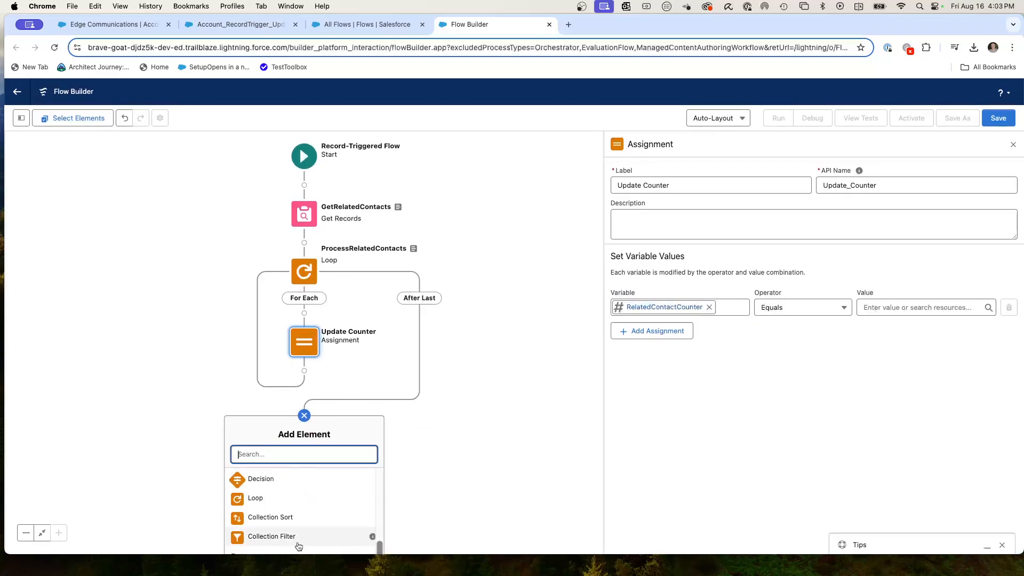
click(498, 414)
Add an Update Records element on the loop's After Last path, just before End, and label it UpdateNumberOfEmployees
drag(468, 435, 472, 282)
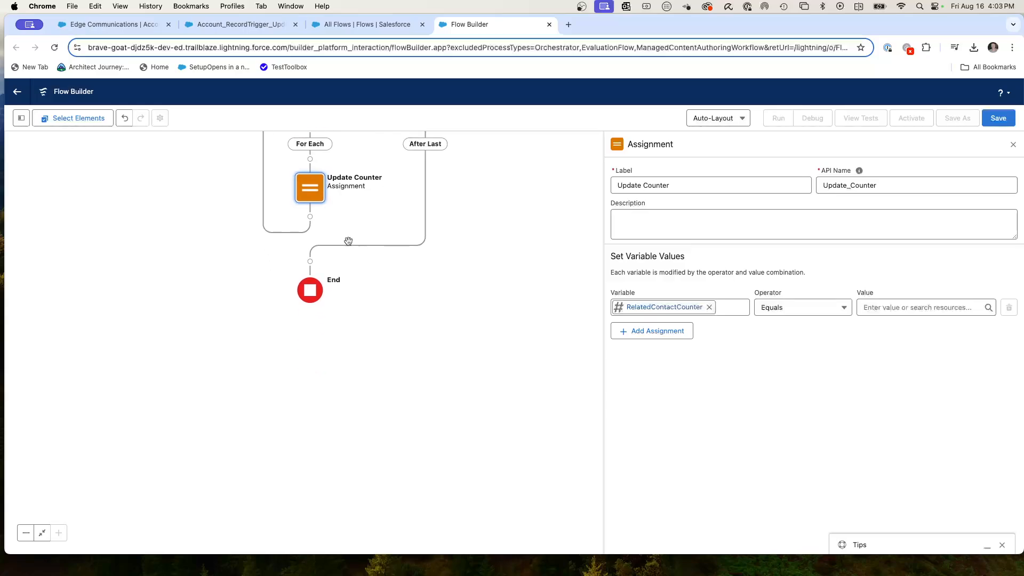
click(310, 261)
scroll(308, 384, down, 5)
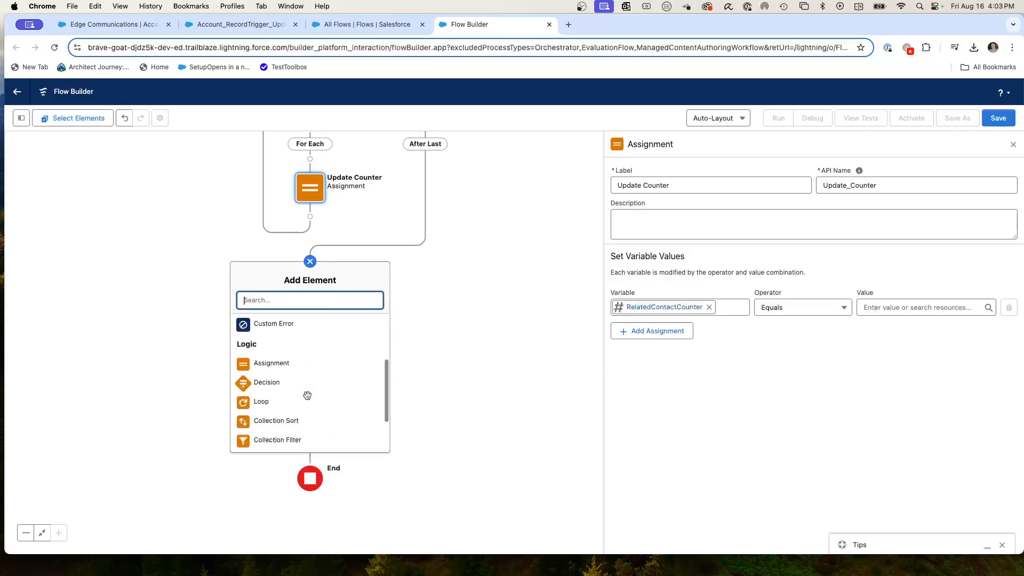
click(285, 418)
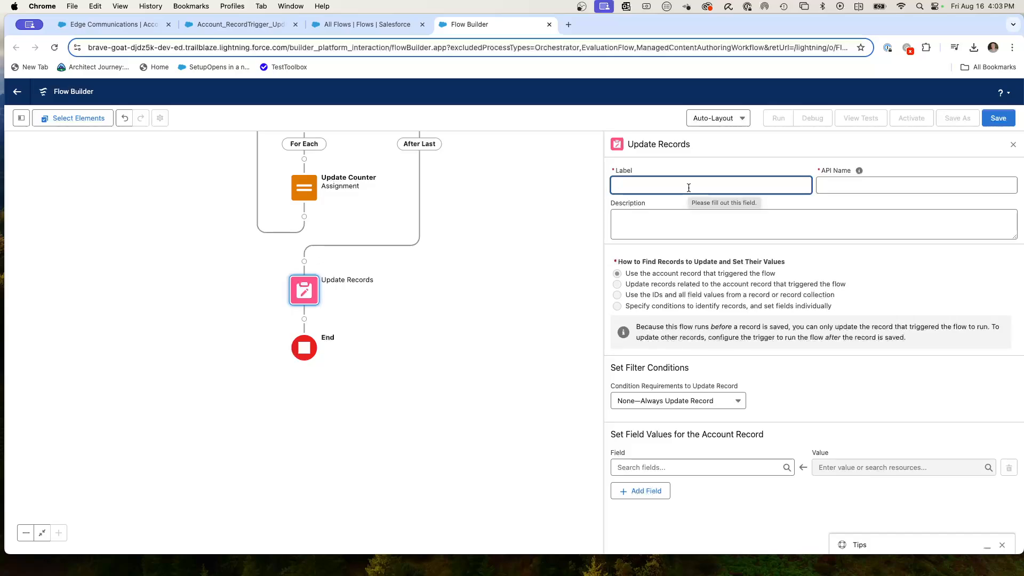
text(UpdateNumberO)
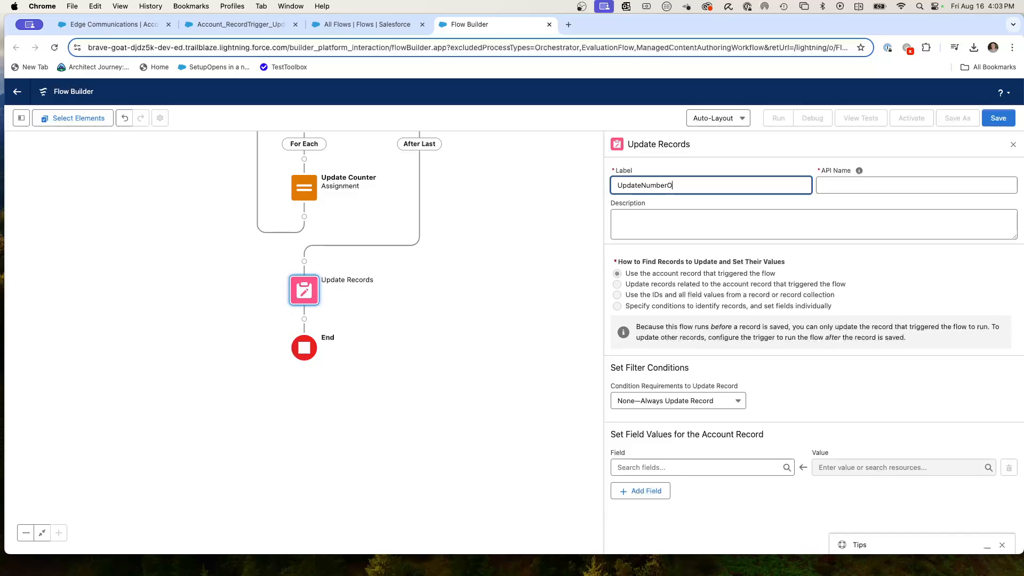
text(fEmployees)
key(Tab)
Describe the element as "Update number of employees" and keep it always updating the account record that triggered the flow
click(665, 210)
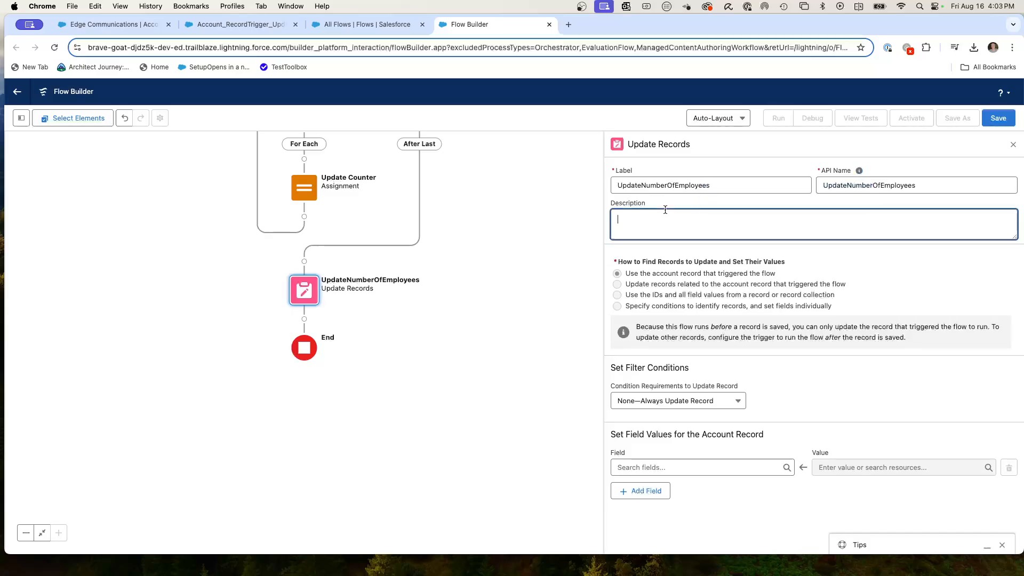
text(Update number of employees)
click(691, 278)
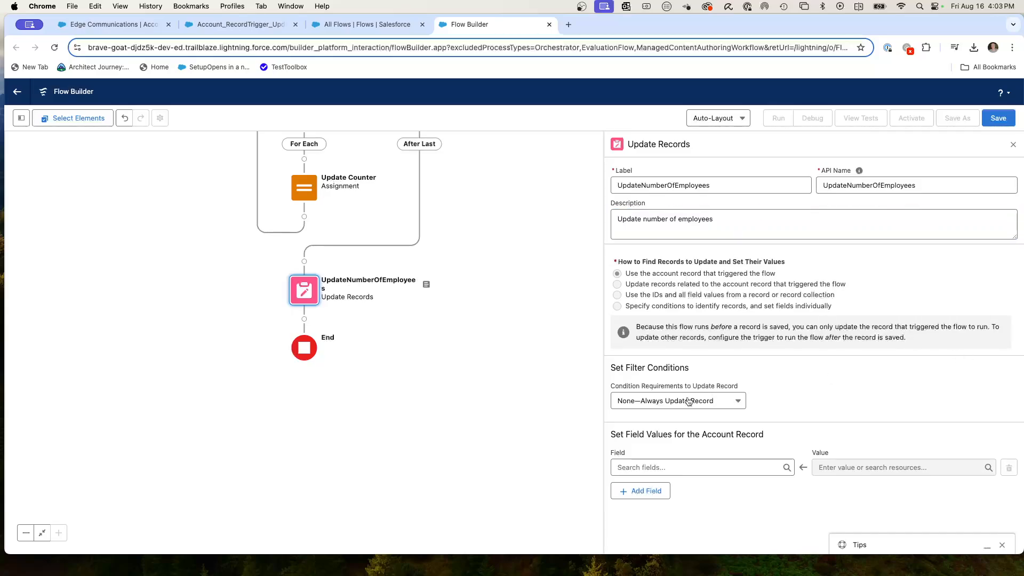
click(670, 400)
click(670, 400)
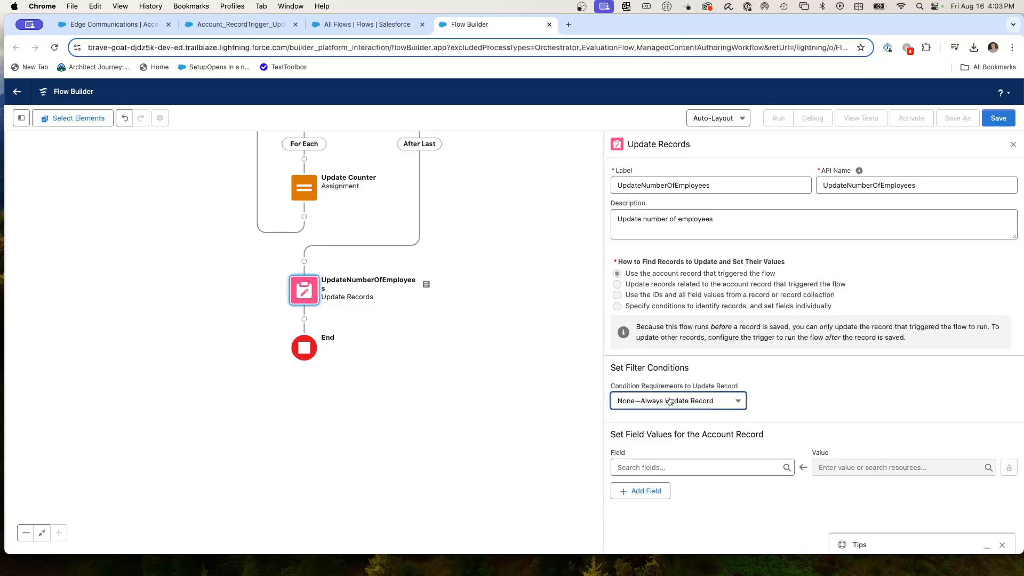
Set the account's NumberOfEmployees field to the RelatedContactCounter variable and close the element's settings
click(656, 467)
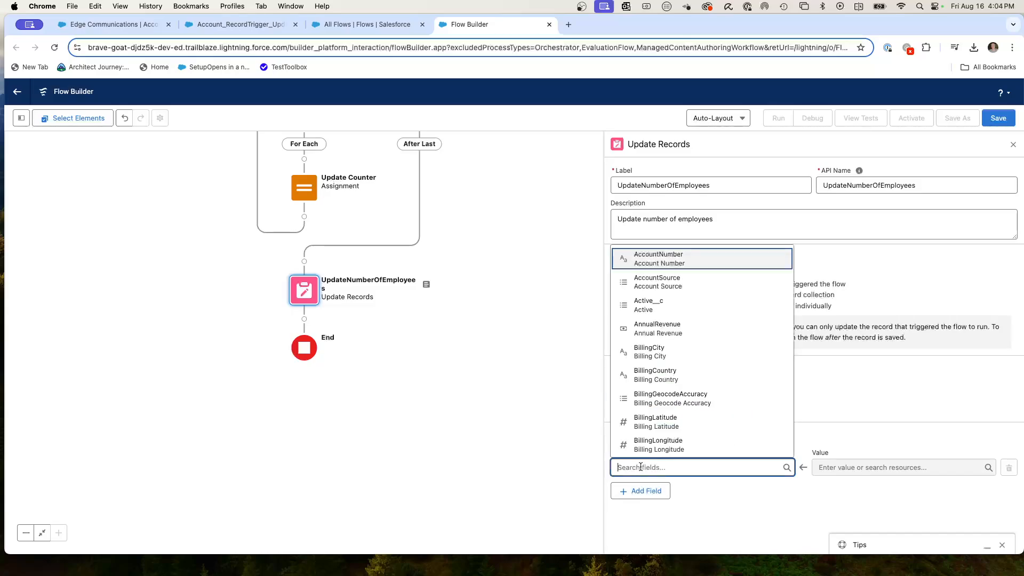
scroll(671, 430, down, 10)
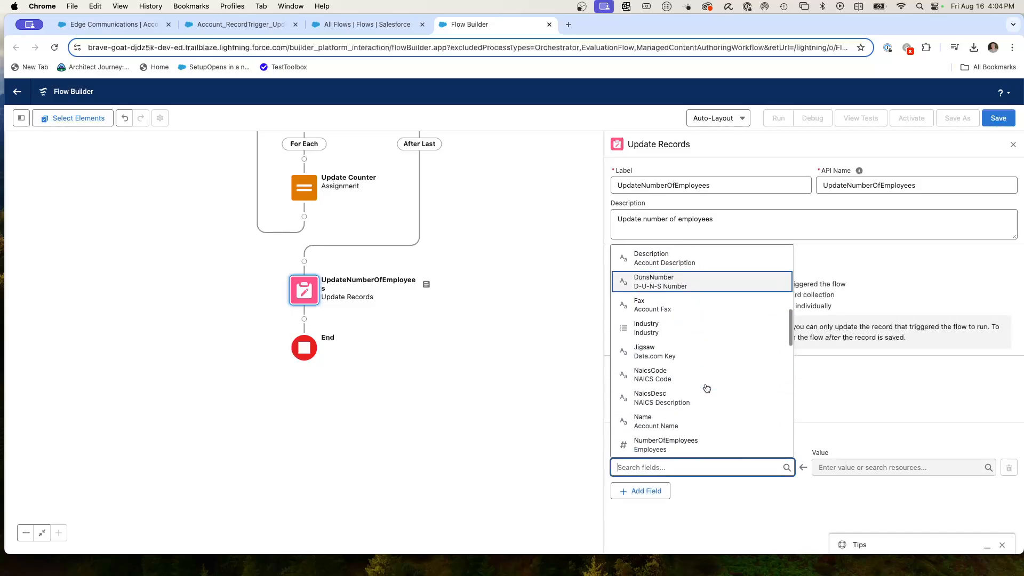
click(709, 358)
click(887, 463)
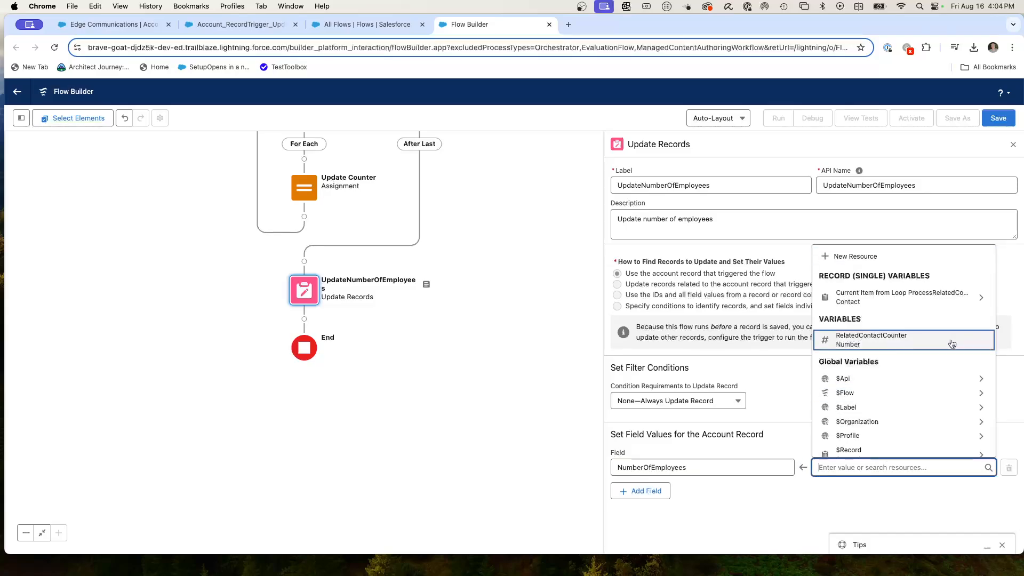
click(885, 343)
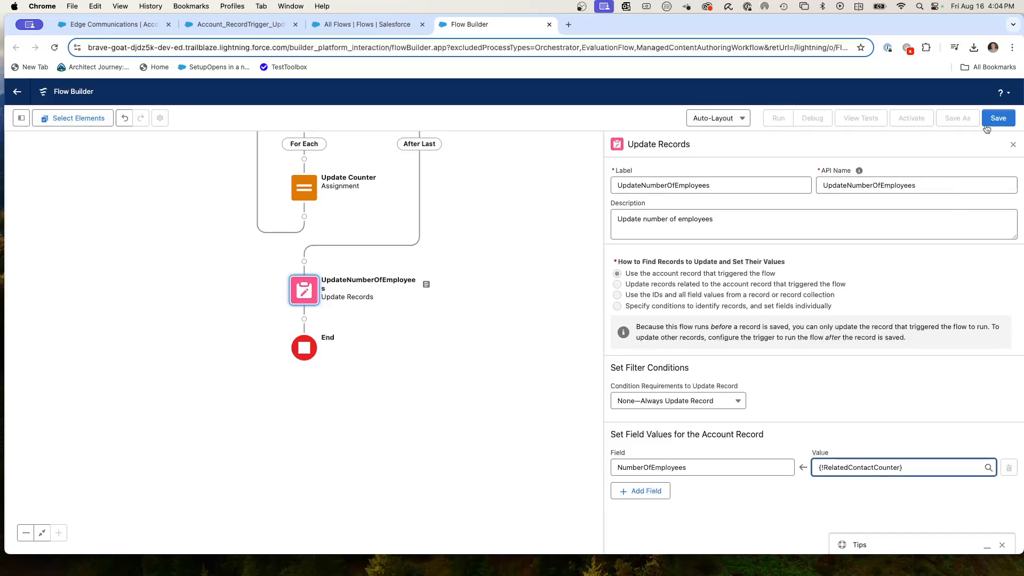
click(1014, 145)
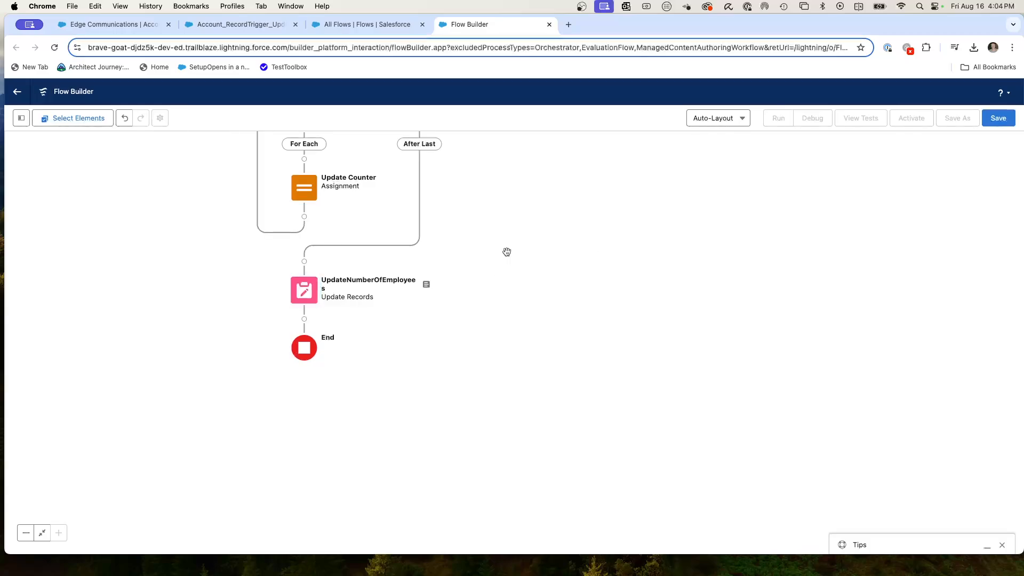
Start saving the flow with the label and API name Account_RecordTrigger_UpdateNumberofEmployees
scroll(505, 251, up, 5)
click(1005, 120)
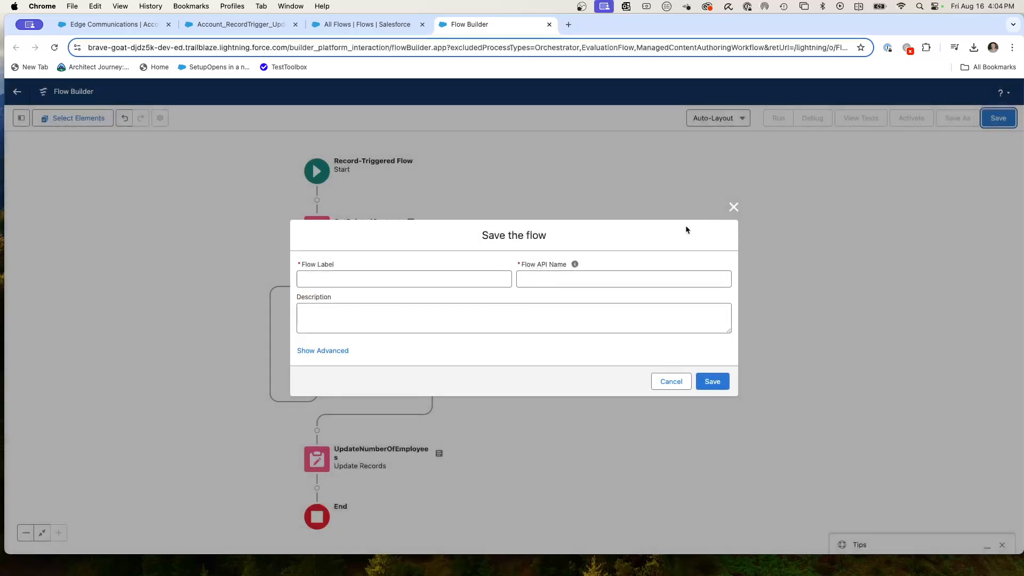
click(357, 283)
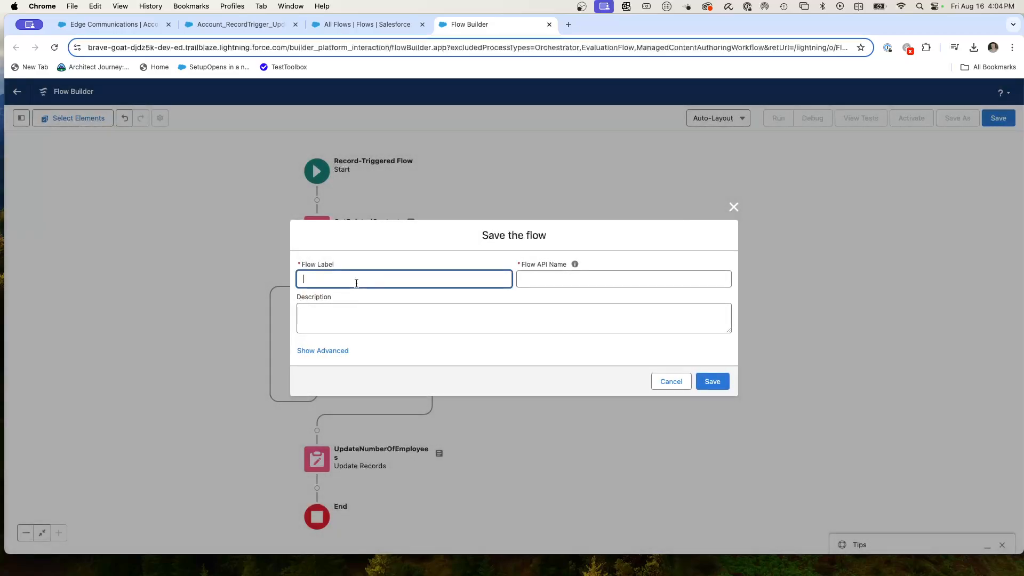
text(Account_REcordTrigger_UpdateNumber)
key(BackSpace)
key(BackSpace)
text(ofEmployees)
key(Tab)
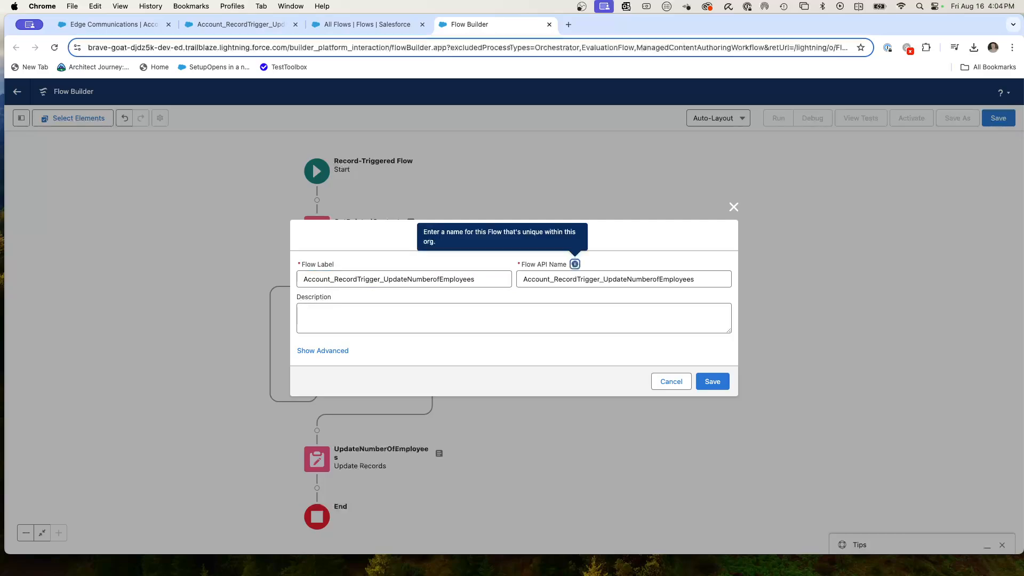
Copy the flow label into the flow's description, save the flow and activate it
click(409, 314)
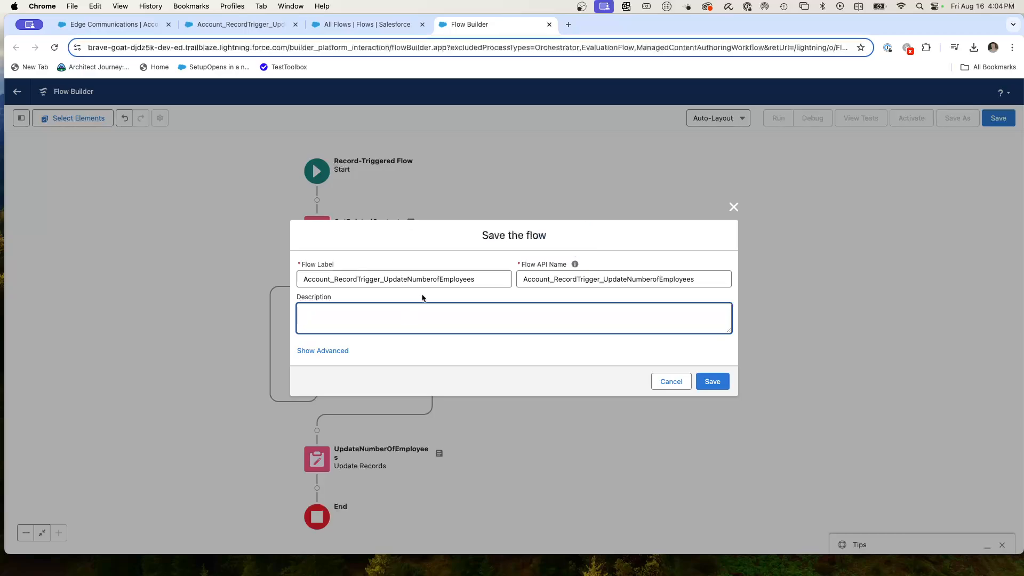
double_click(380, 275)
key(super+c)
click(430, 320)
key(super+v)
click(715, 381)
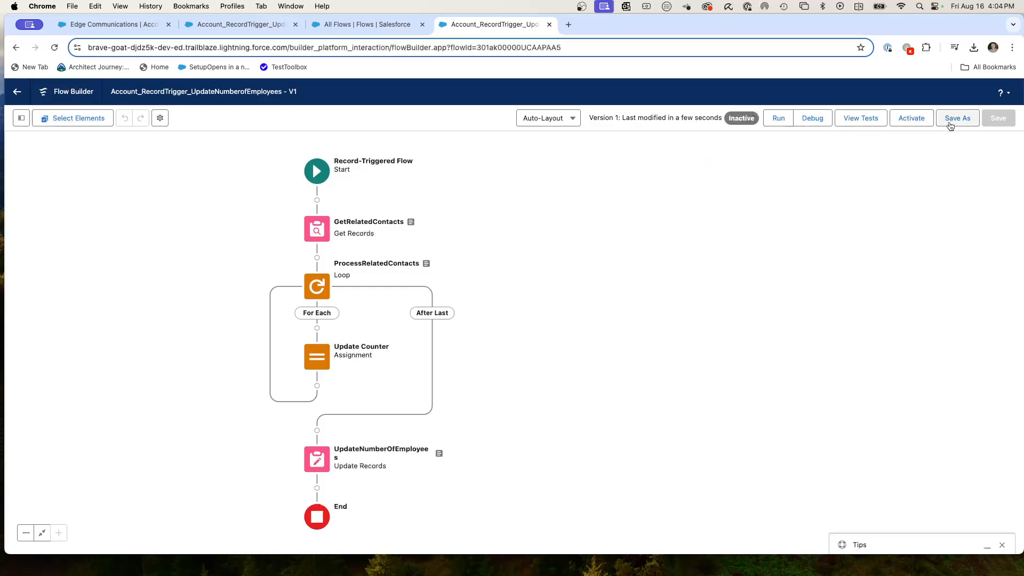
click(913, 122)
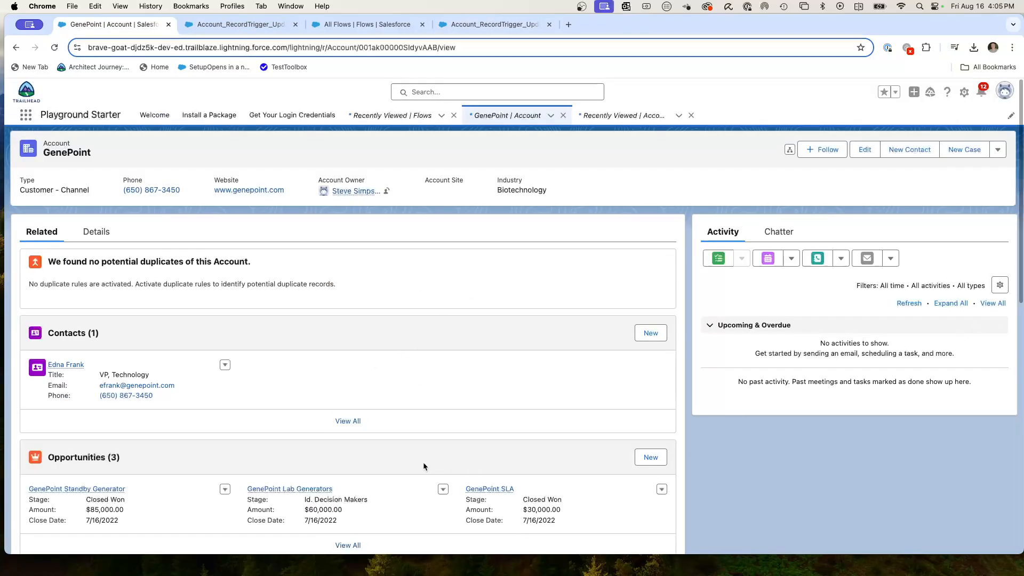
Set the GenePoint account's Industry to Consulting in its details and save the record
click(96, 233)
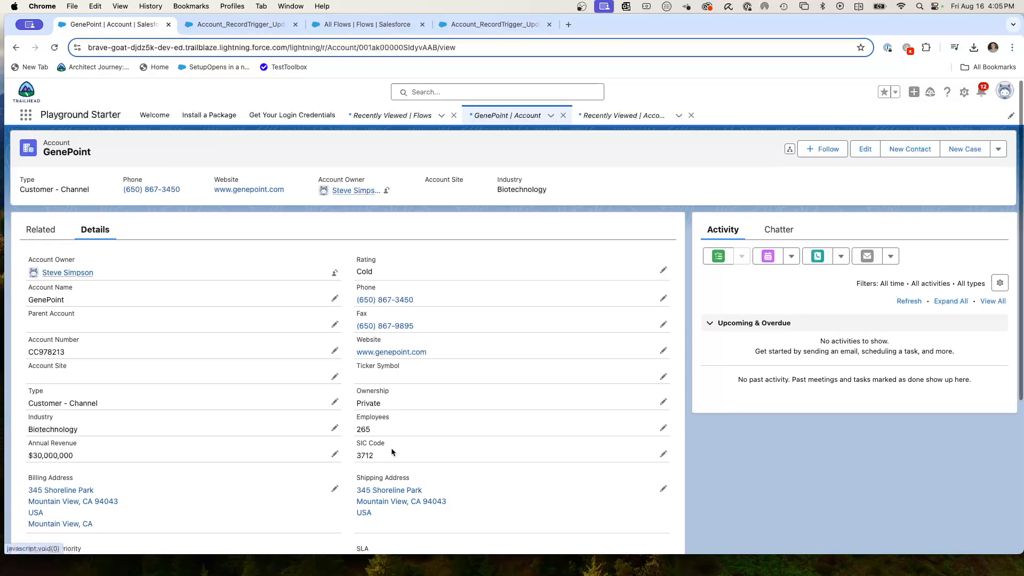
scroll(392, 447, down, 1)
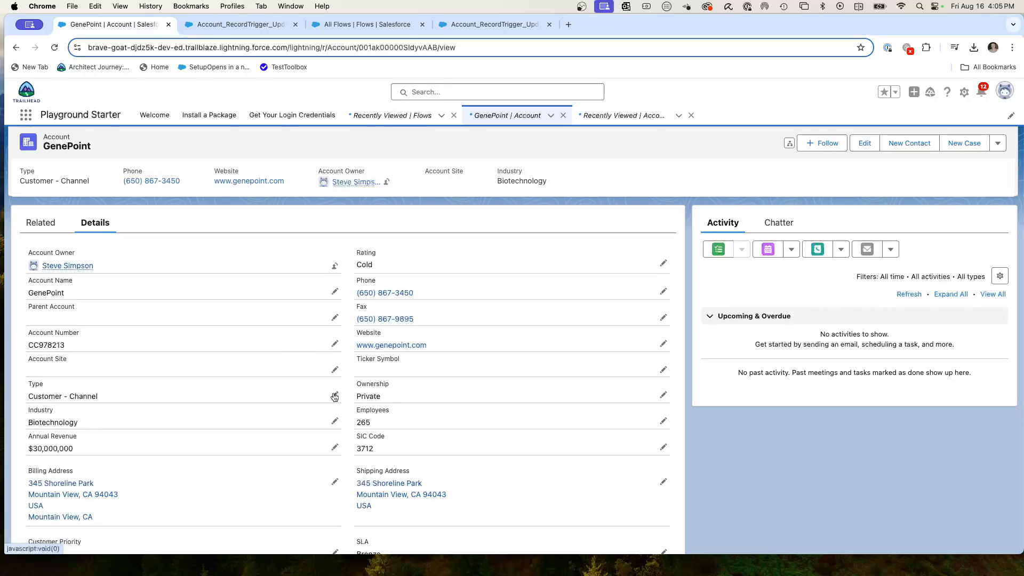
click(335, 424)
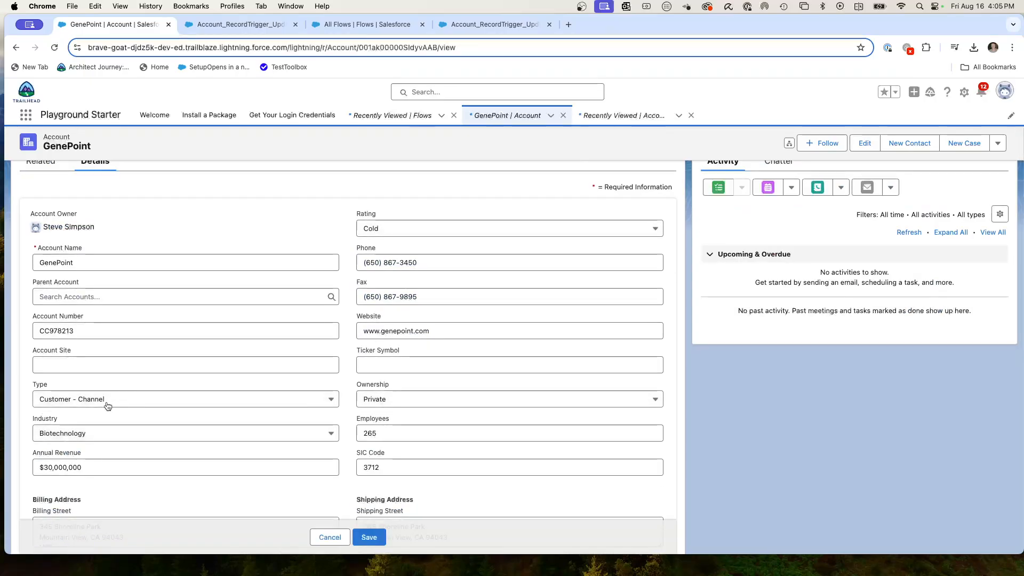
click(88, 434)
click(70, 371)
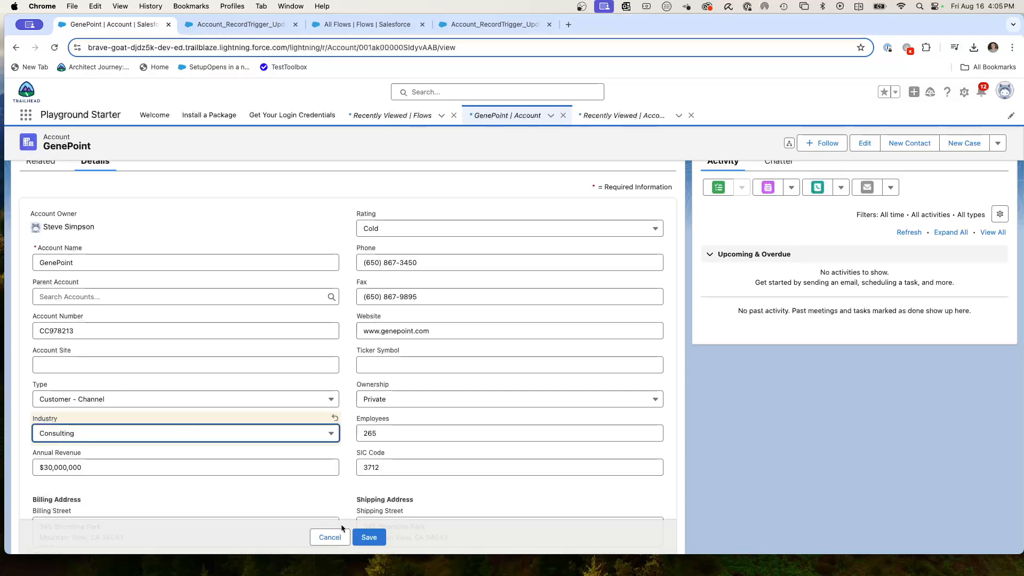
click(369, 537)
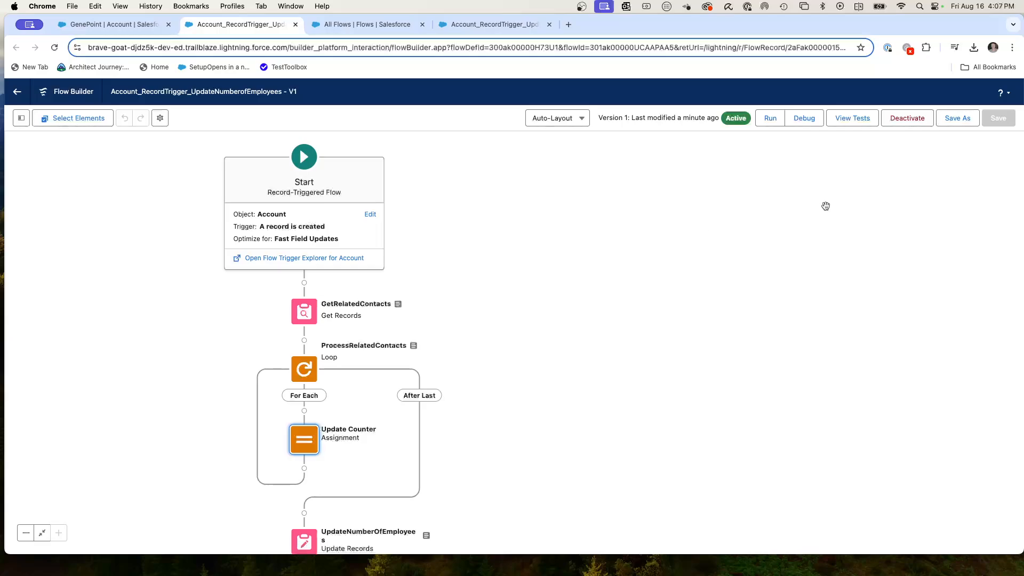
Edit the Update Counter assignment so it adds 1 to RelatedContactCounter, and close its settings
click(455, 290)
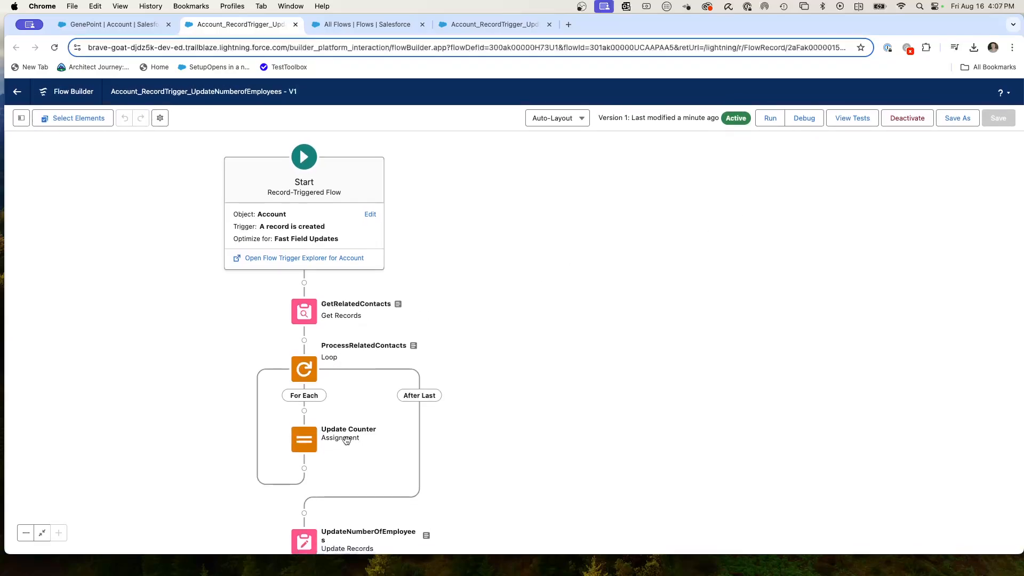
click(302, 443)
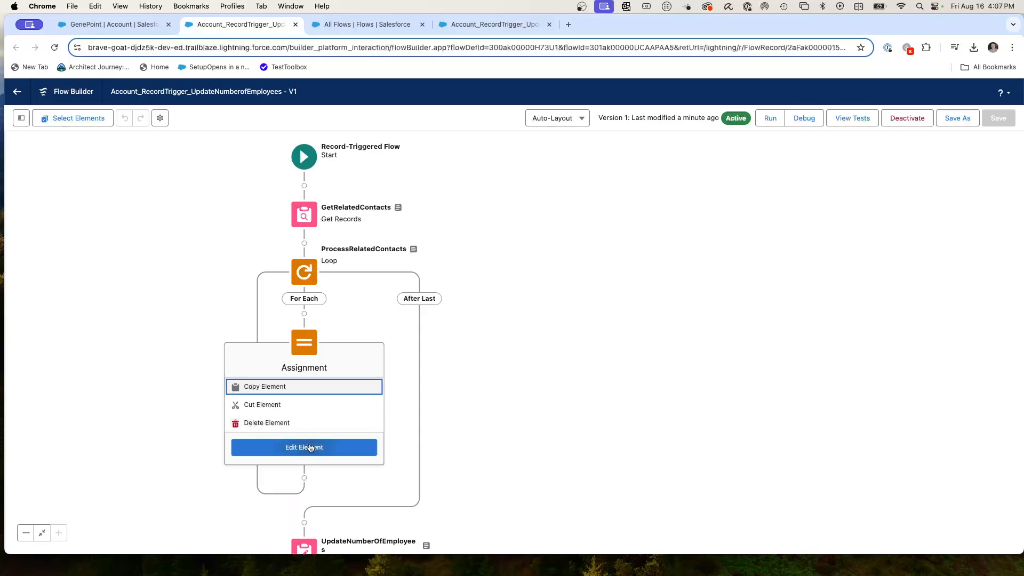
click(303, 446)
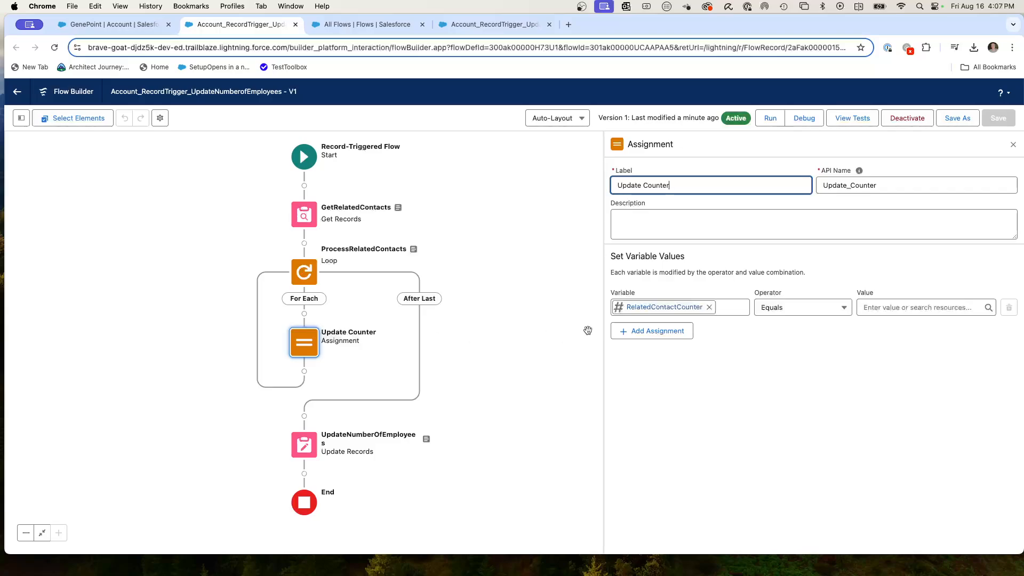
click(778, 306)
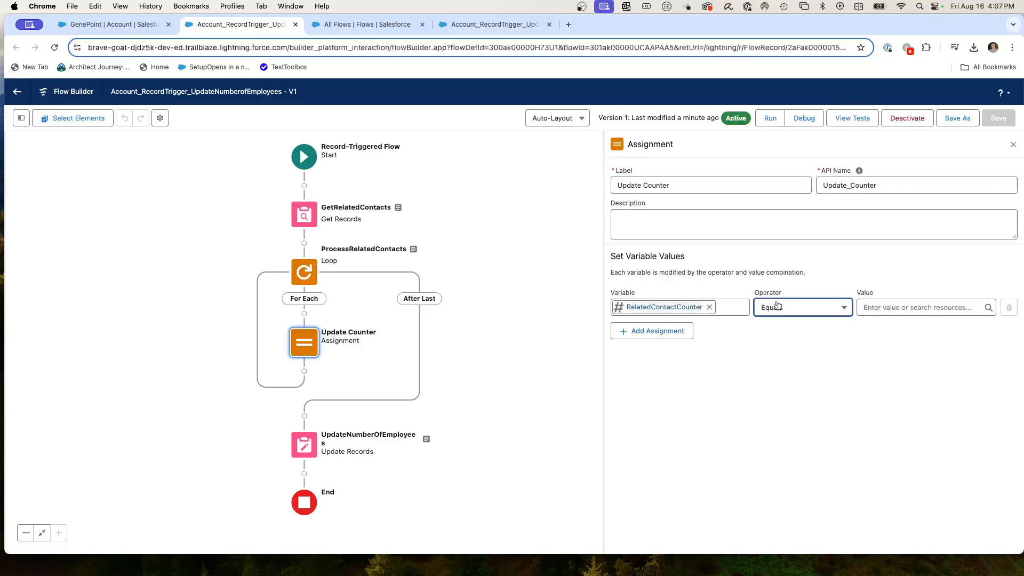
click(779, 345)
click(900, 306)
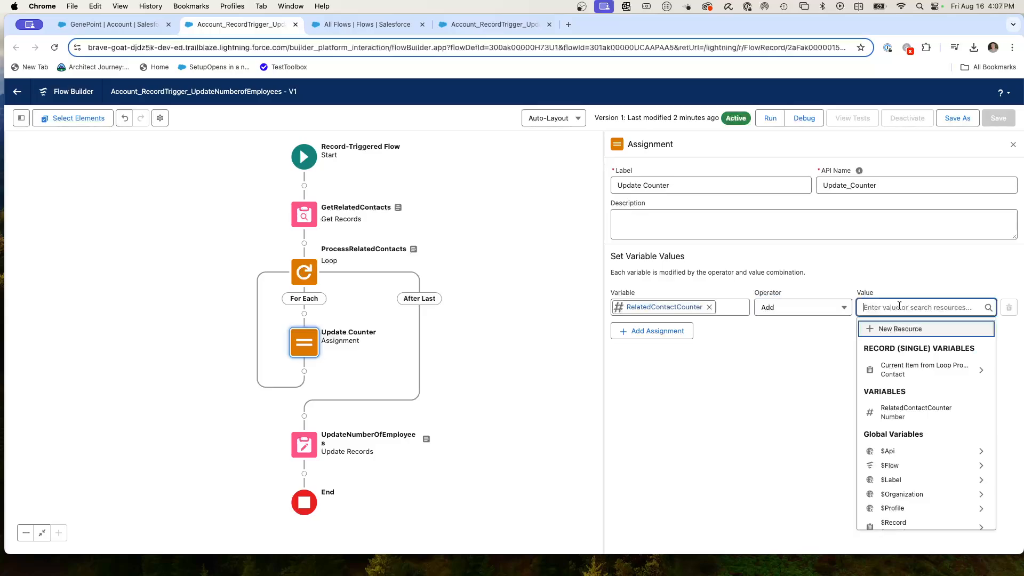
text(1)
click(866, 258)
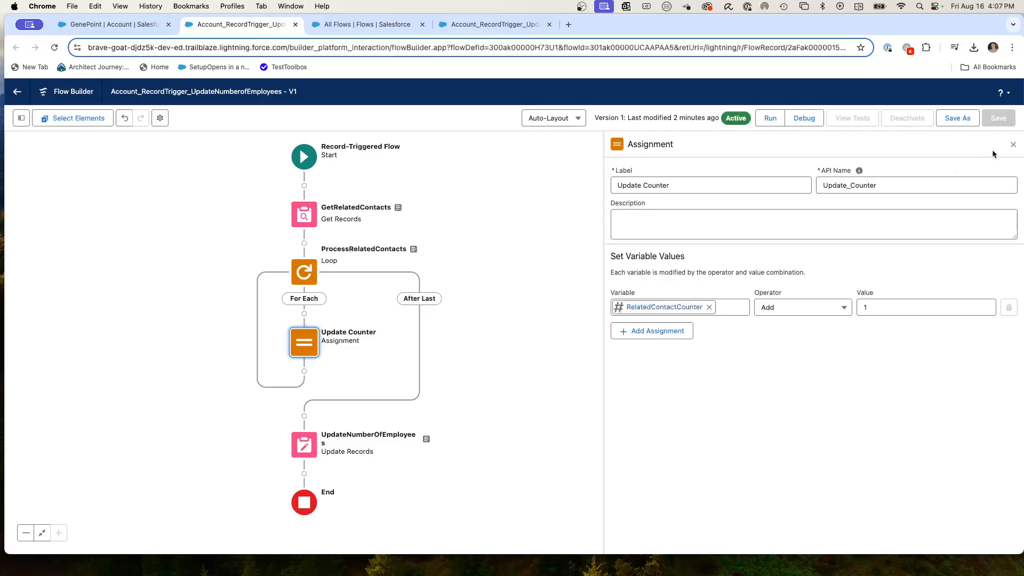
click(1014, 146)
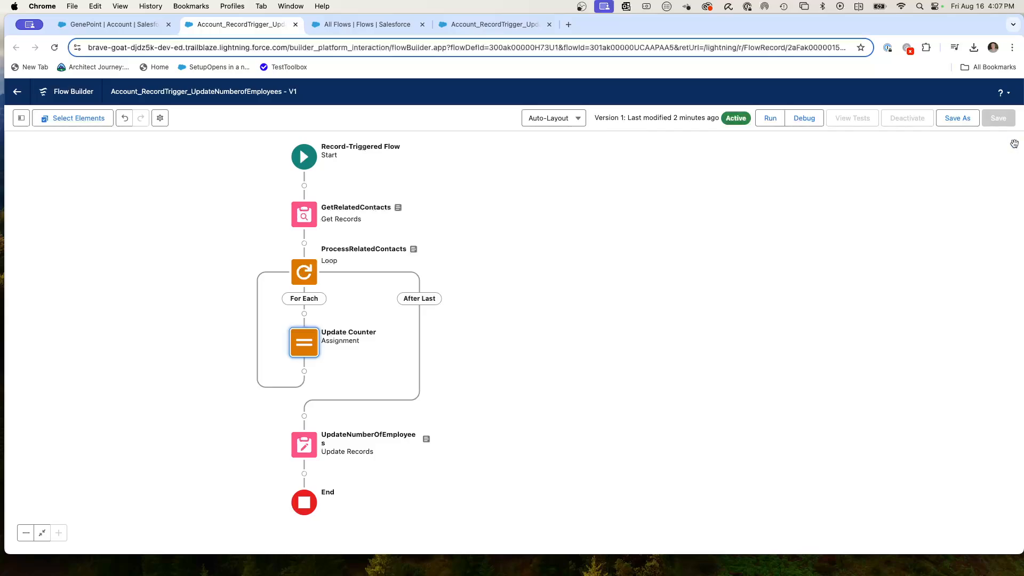
Save the corrected flow as a new version and activate it
click(957, 118)
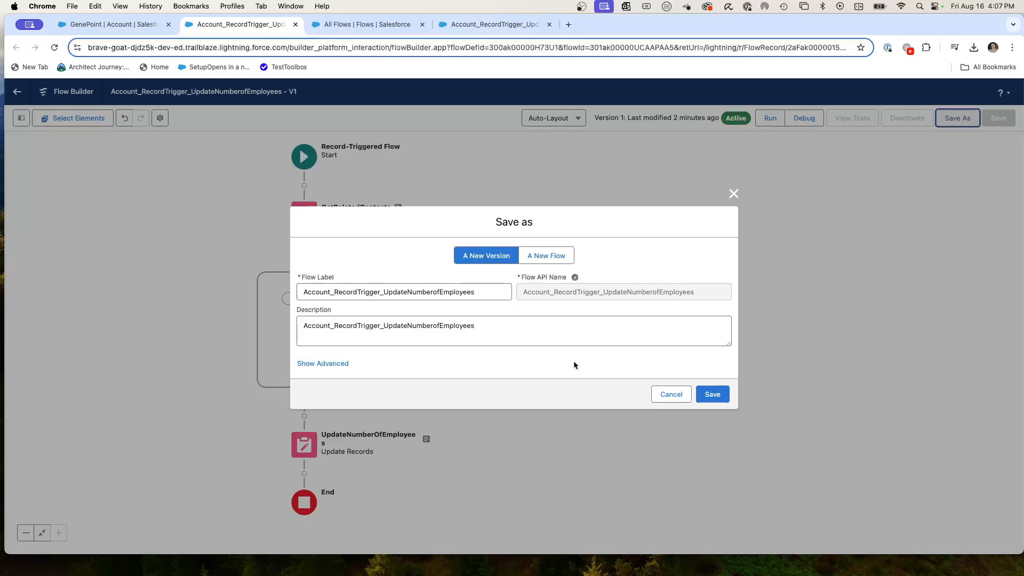
click(712, 395)
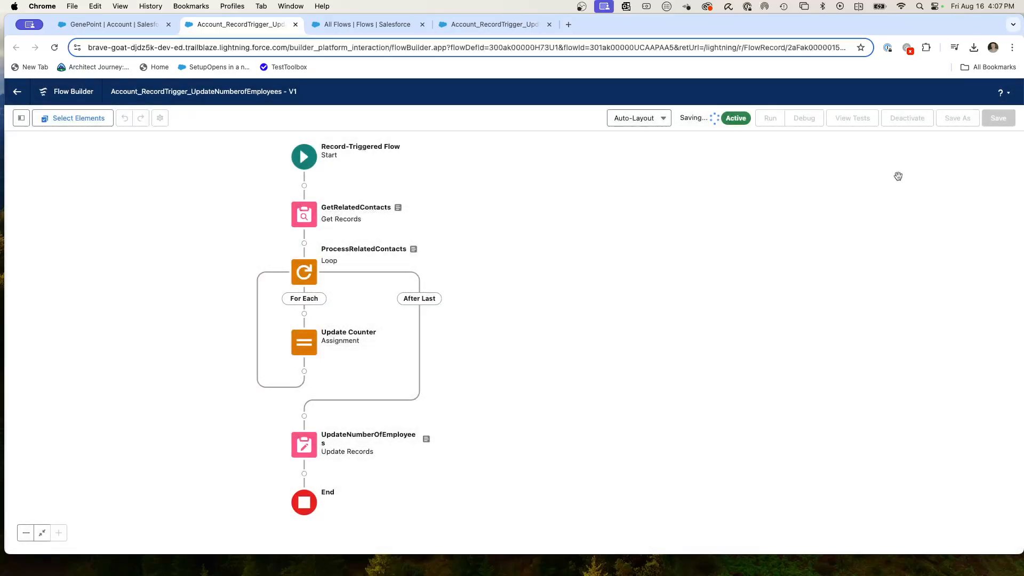
click(905, 122)
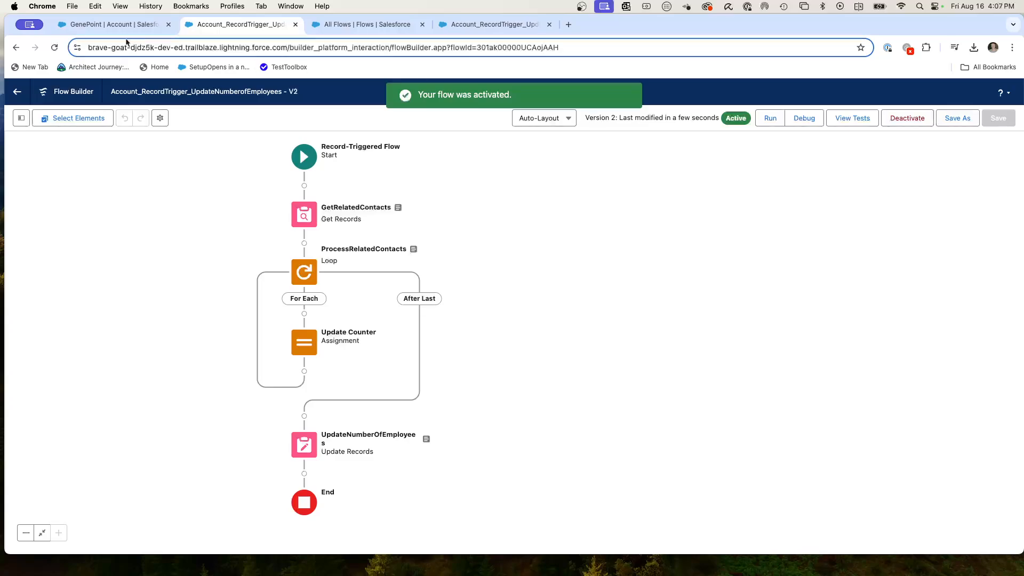
Return to the GenePoint account, set its Industry to Education and save the record
click(88, 25)
scroll(330, 320, down, 1)
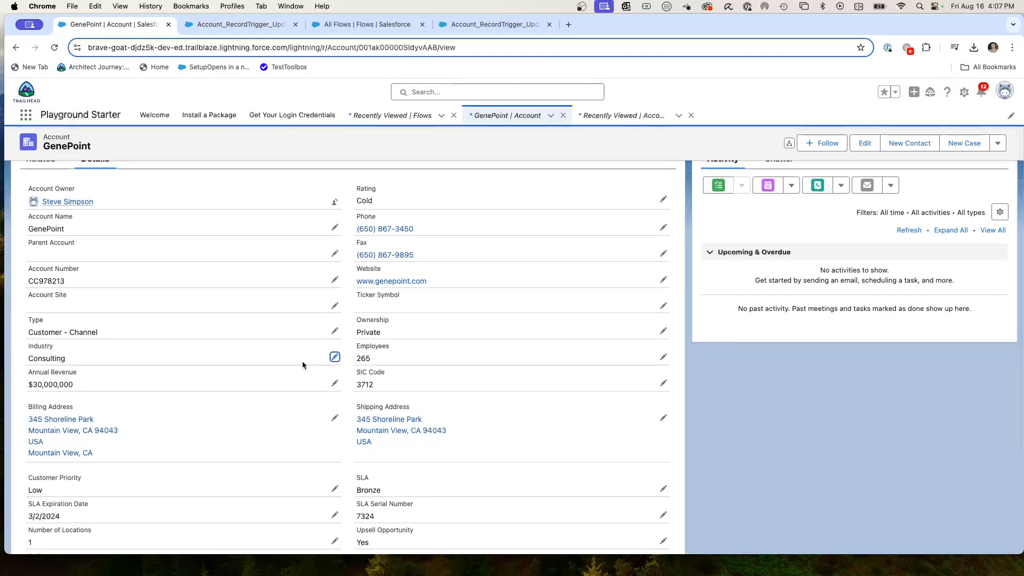
click(334, 357)
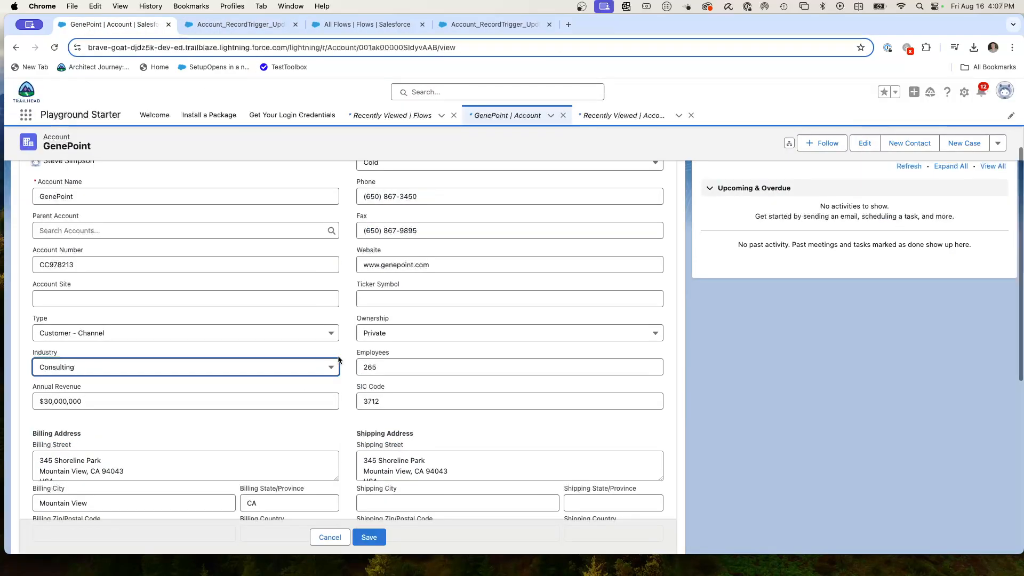
click(139, 364)
click(69, 323)
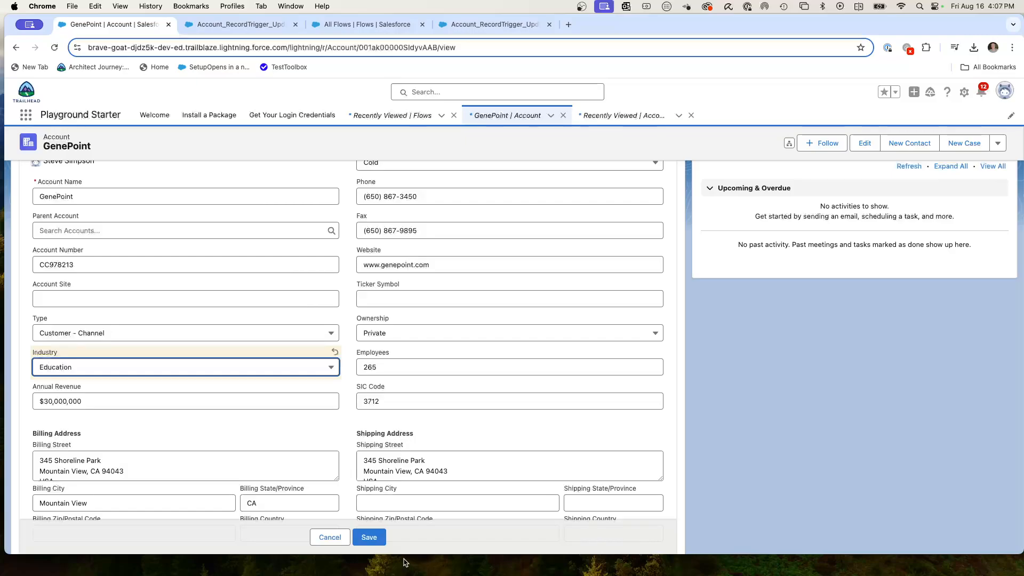
click(369, 537)
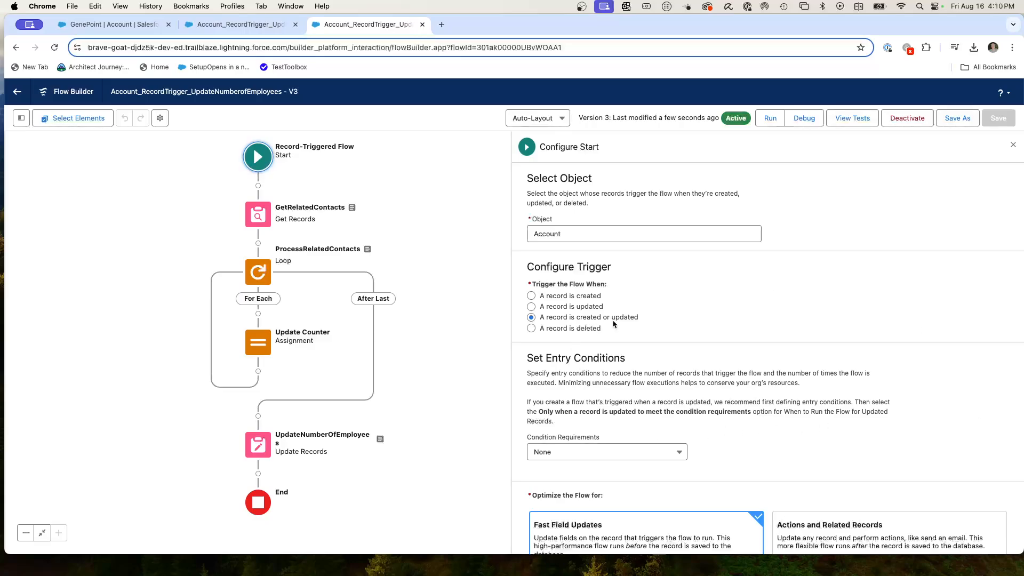
Create a related contact on the GenePoint account, entering the contact's first and last name, and save it
click(107, 25)
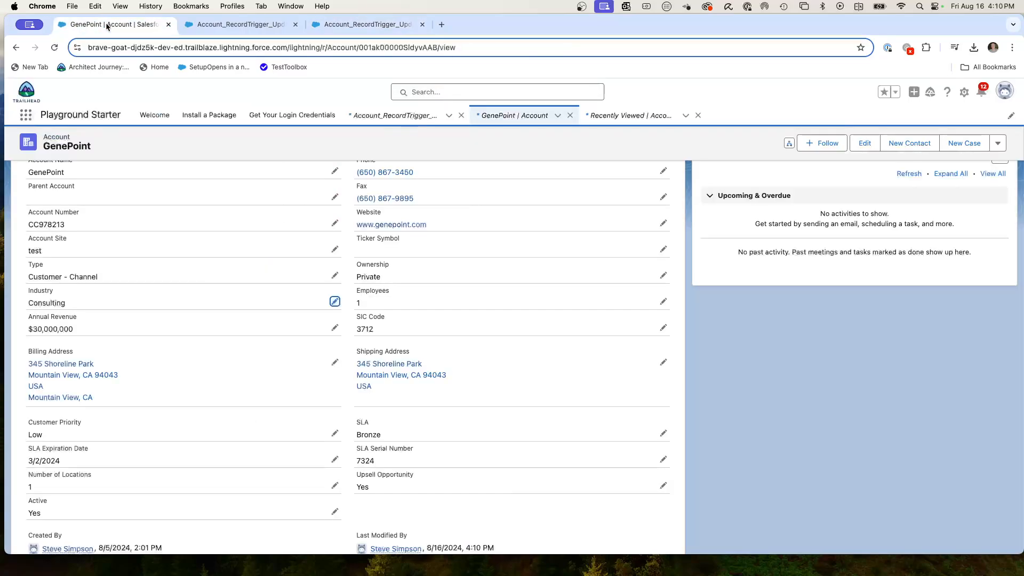
scroll(312, 315, up, 5)
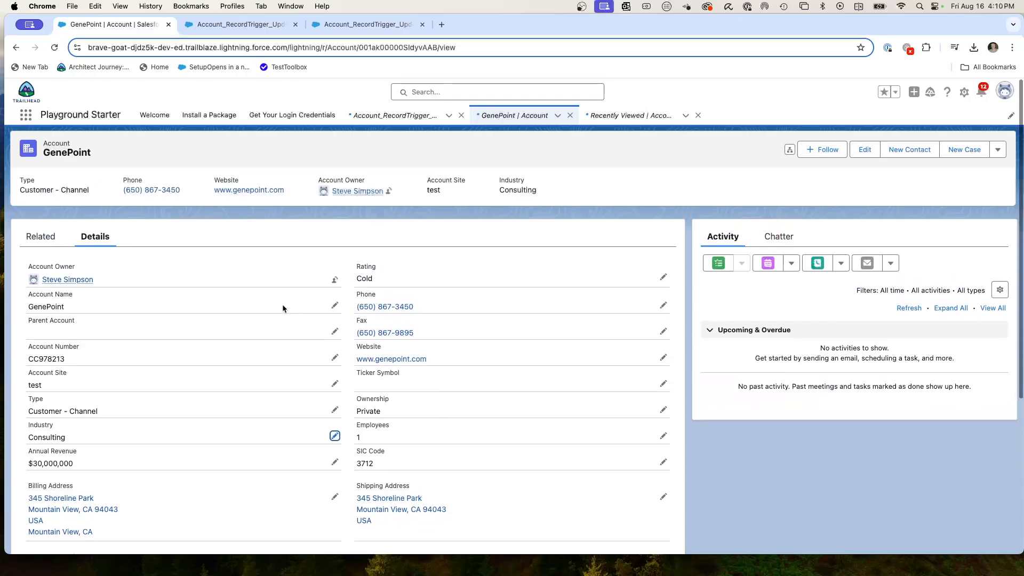
click(33, 233)
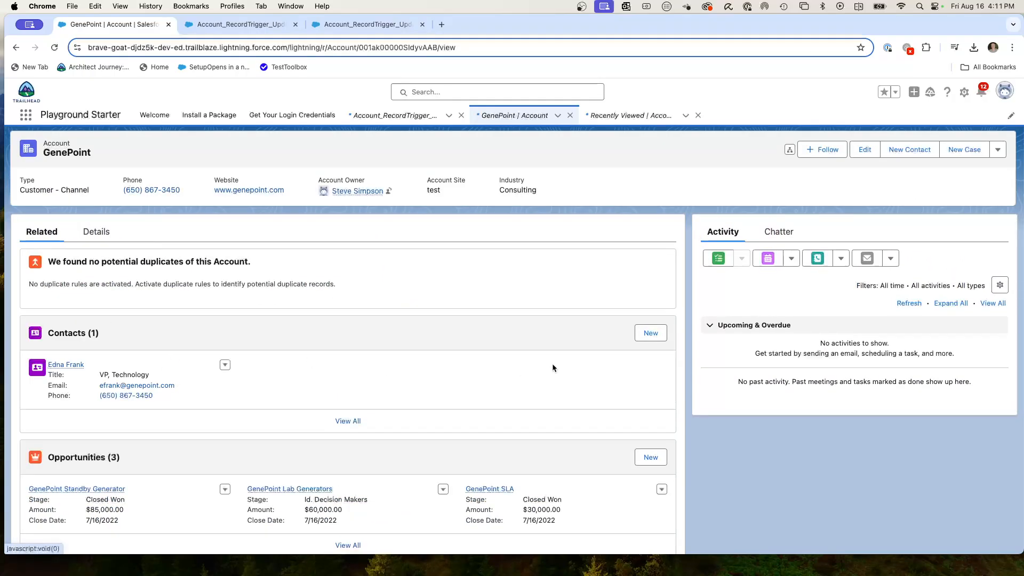
click(650, 332)
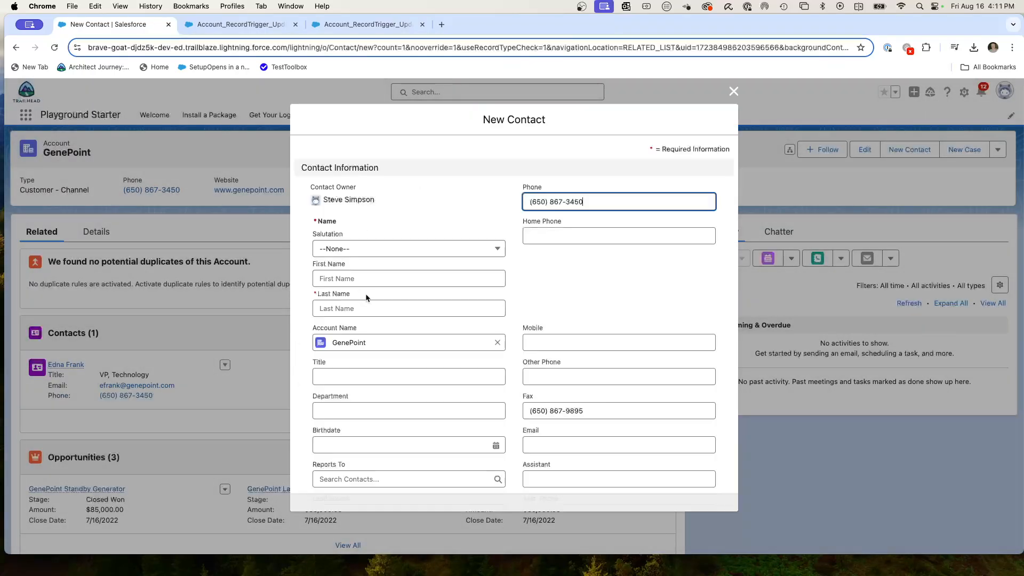
click(328, 278)
text(Homer)
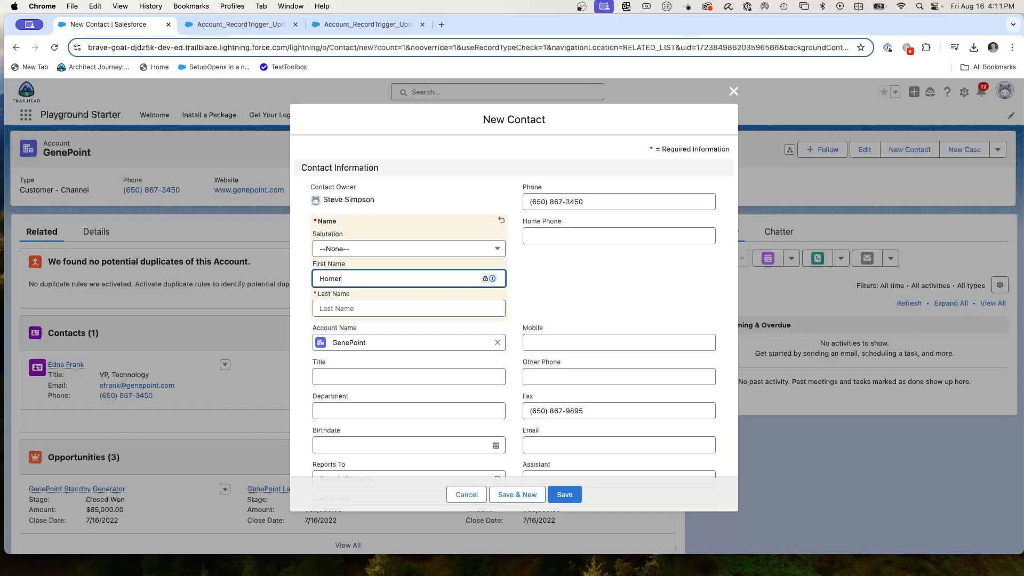
key(Tab)
text(Simps)
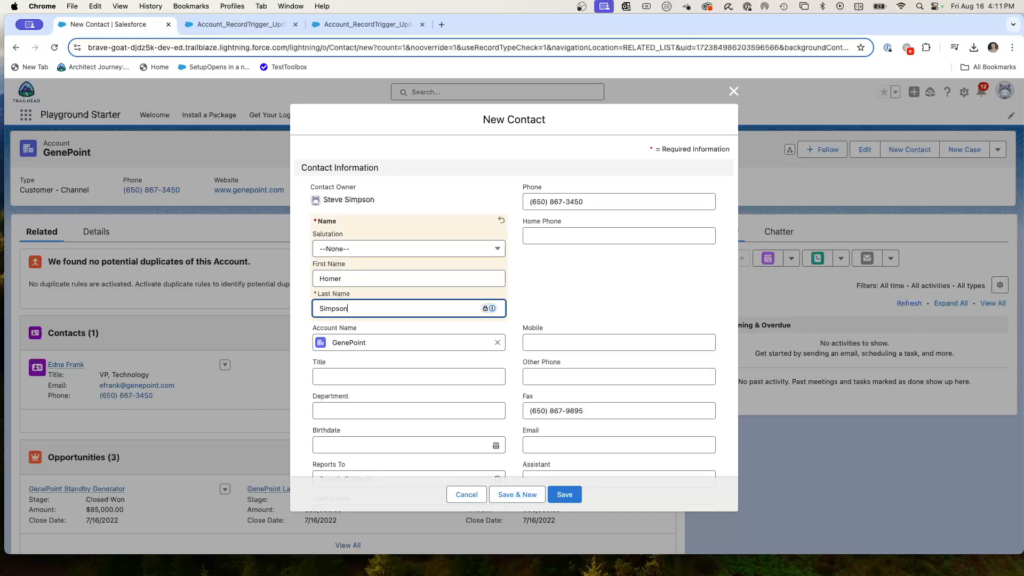
click(560, 492)
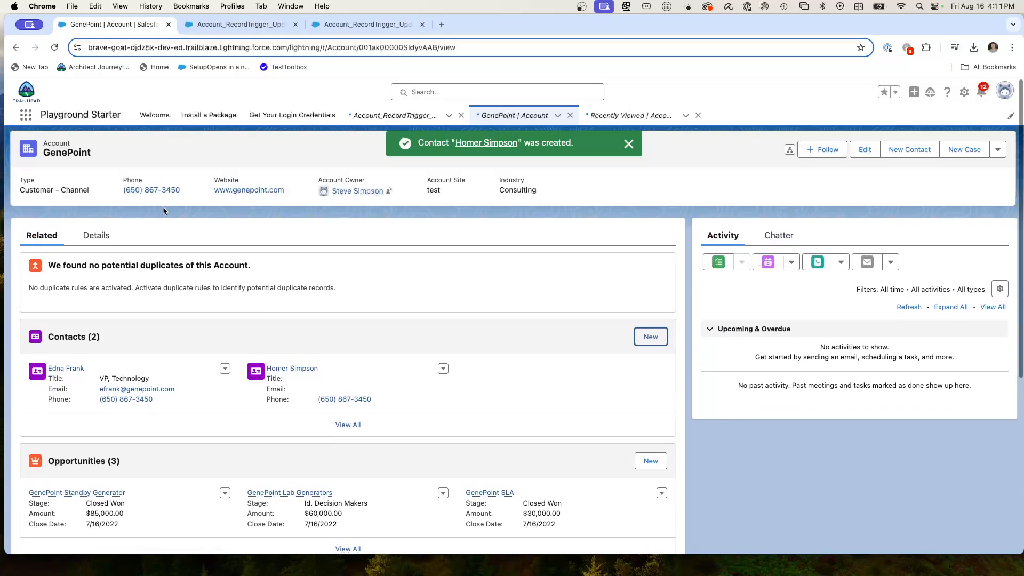
Set the GenePoint account's Account Site to test2, save the record and return to version 3 of the flow
click(95, 229)
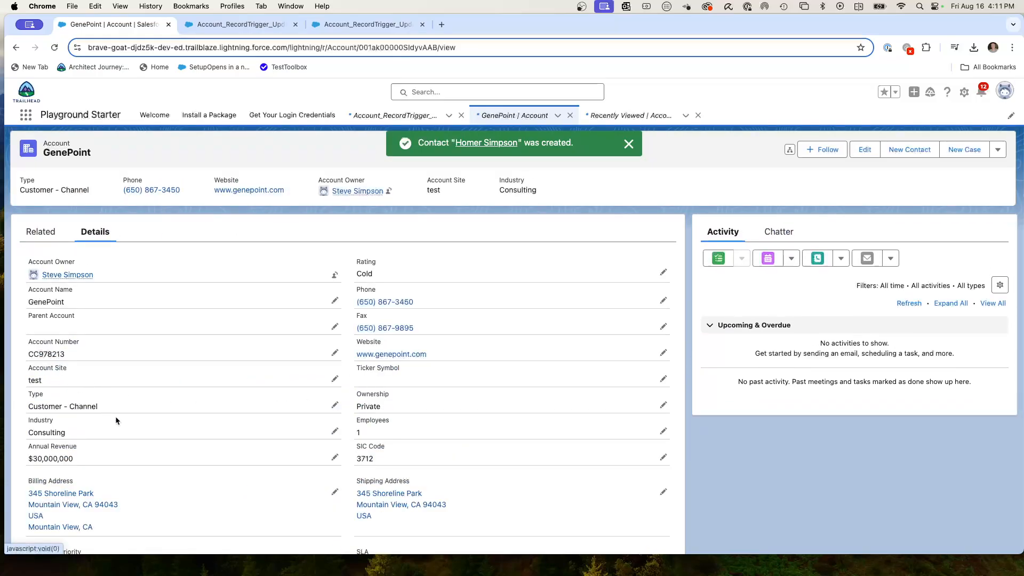
click(335, 379)
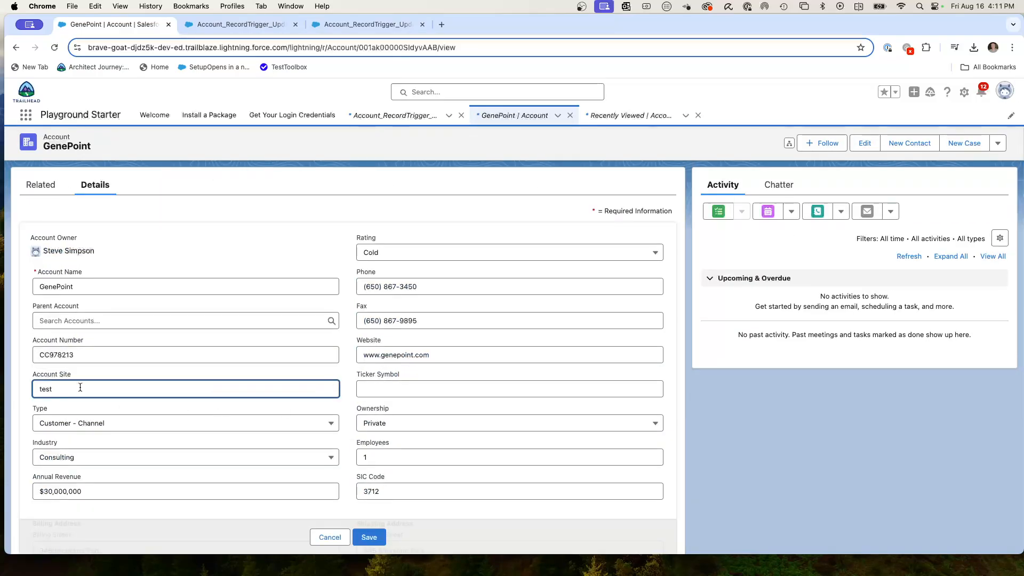
drag(77, 389, 3, 388)
text(2)
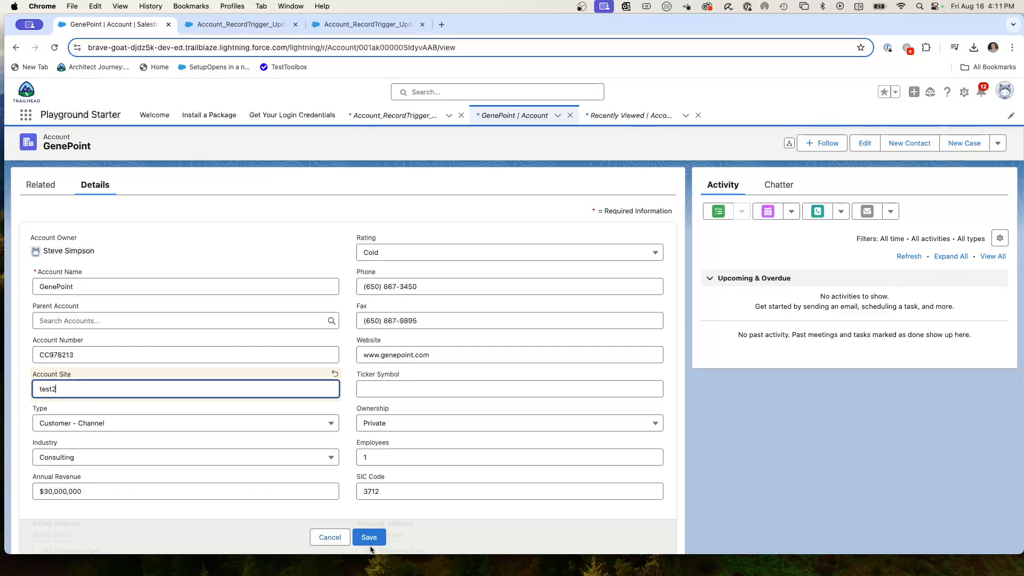
click(368, 534)
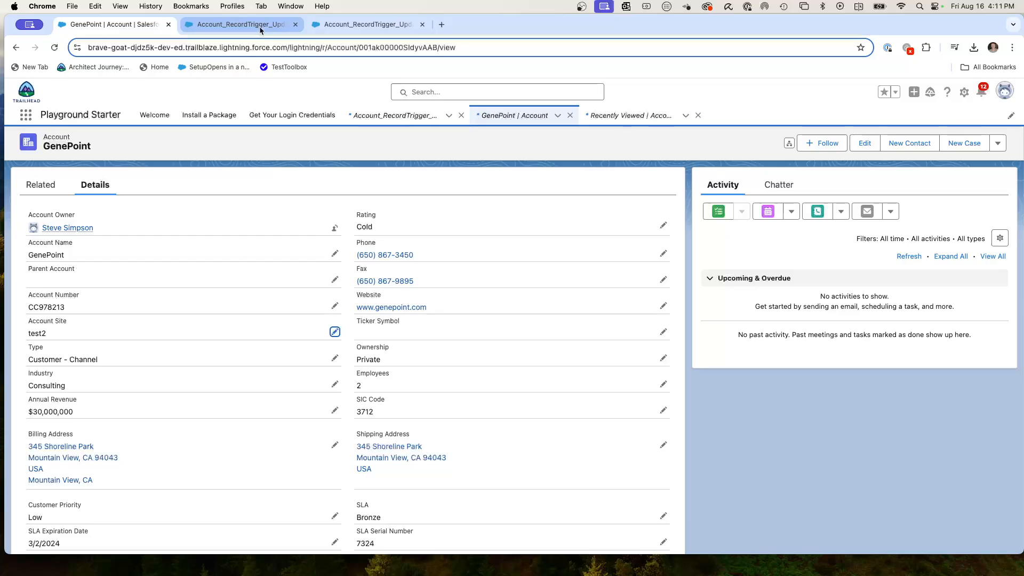
click(359, 26)
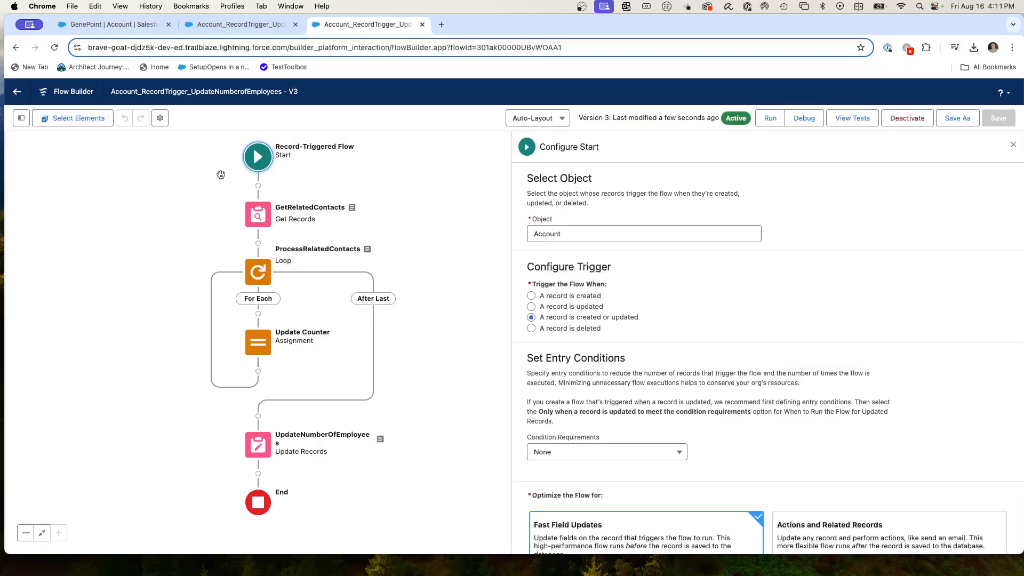